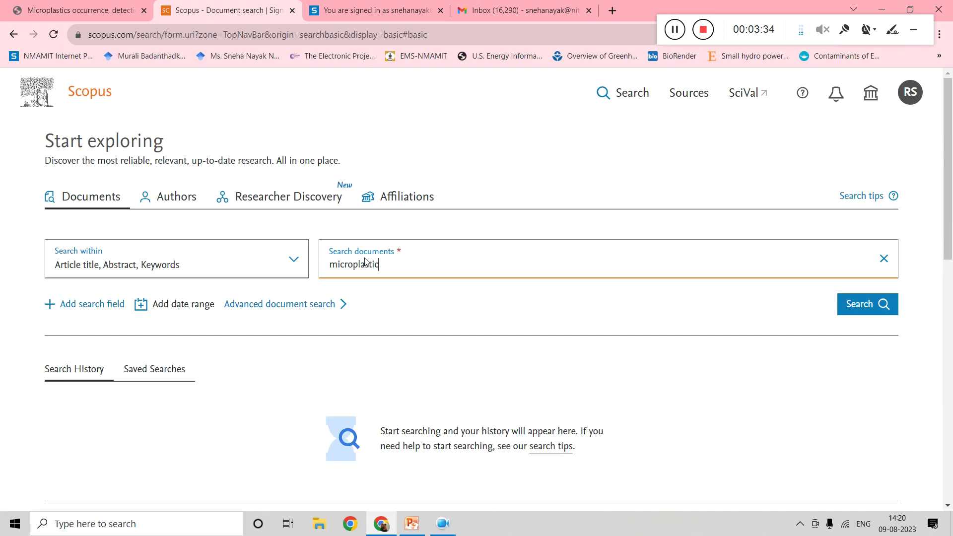
Run the Scopus document search for "microplastics" within article title, abstract and keywords
left_click(862, 305)
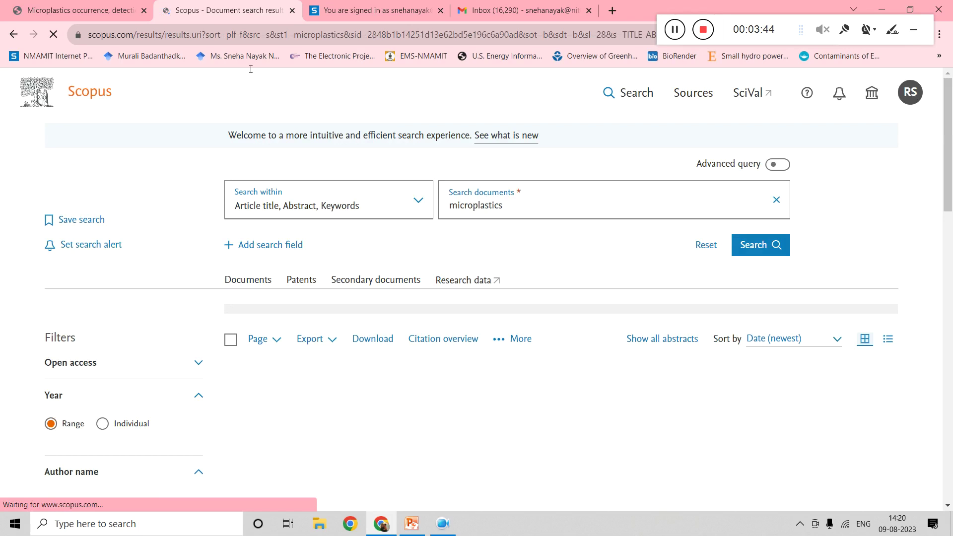
Switch to the open microplastics review PDF and read through its title, abstract and introduction
left_click(72, 4)
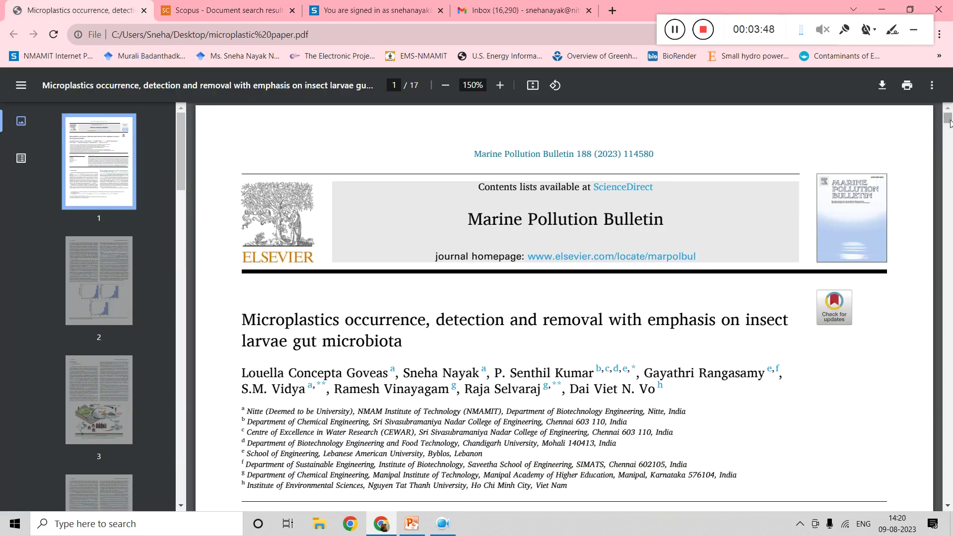
left_click(948, 507)
left_click(947, 507)
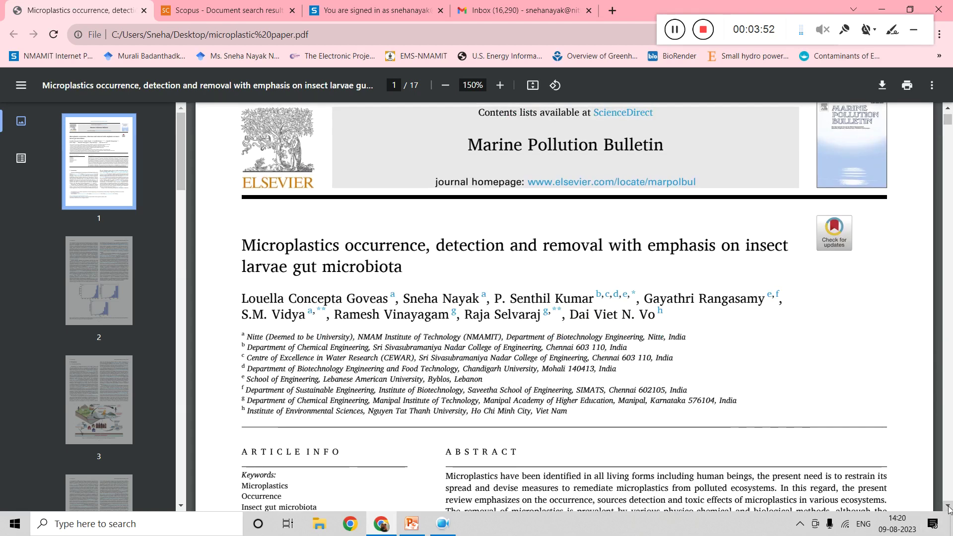
left_click(947, 506)
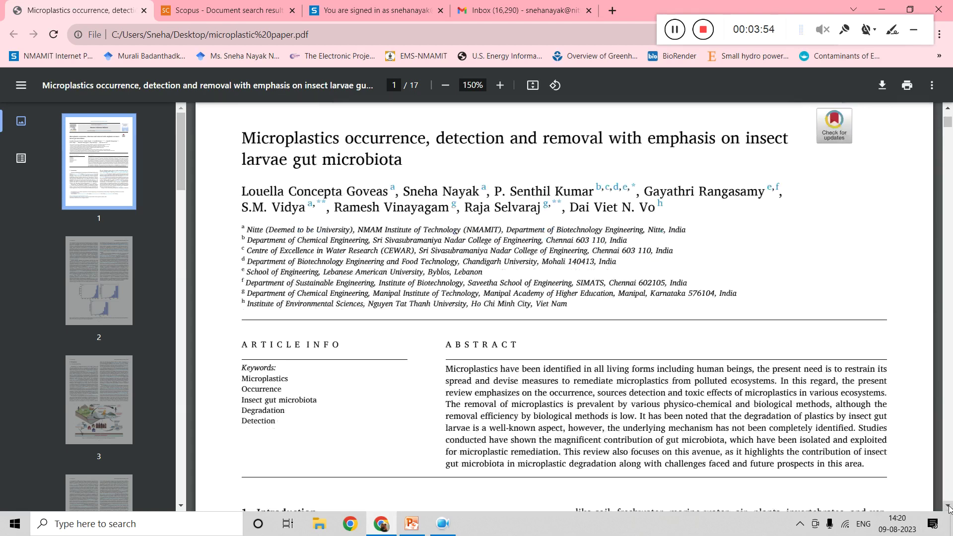
left_click(948, 506)
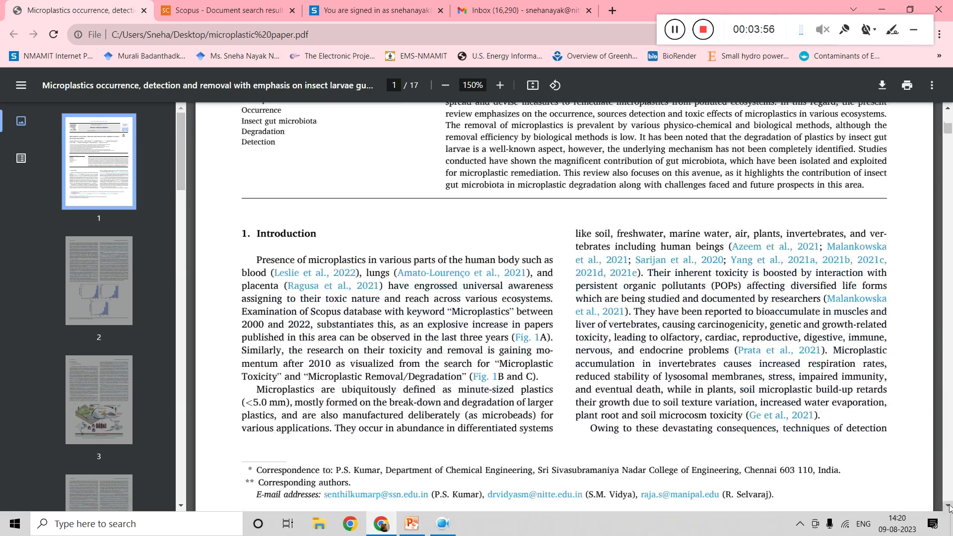
left_click(948, 506)
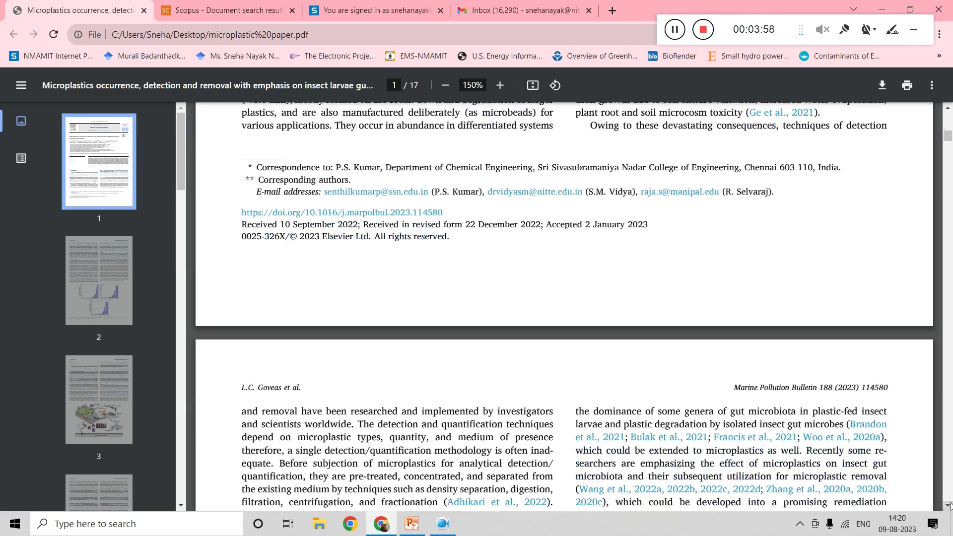
left_click(948, 506)
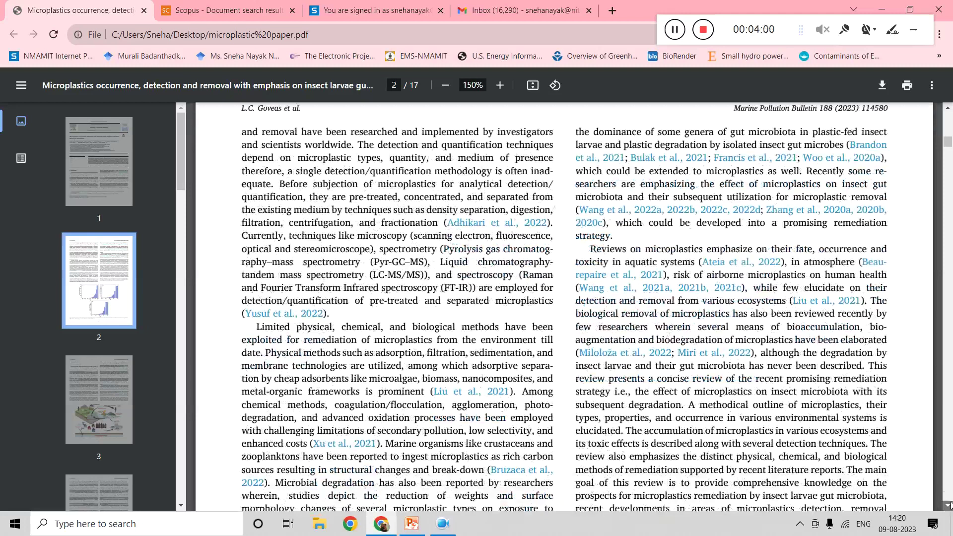
Look through the paper's first five pages to locate the Fig. 1 charts on publications per year
scroll(948, 505, "down", 20)
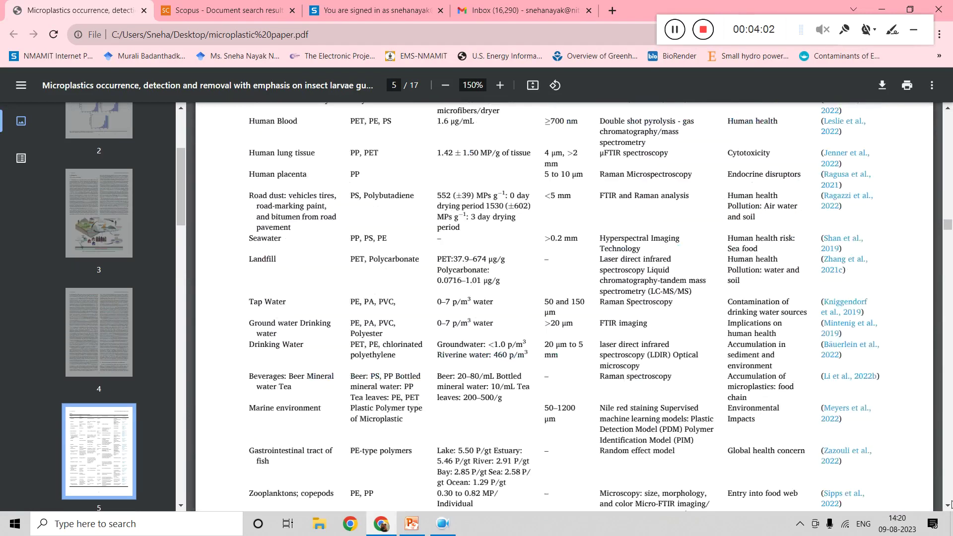
left_click(948, 507)
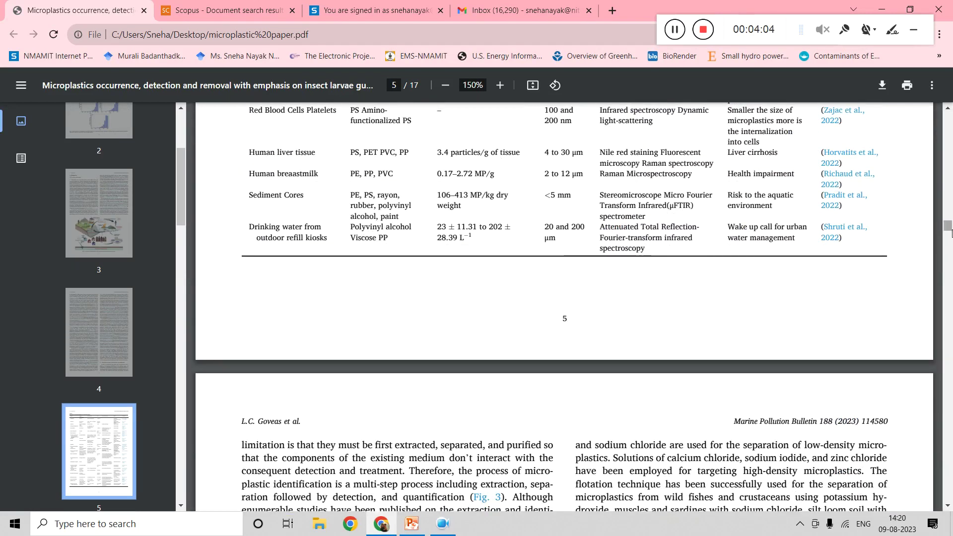
left_click(947, 211)
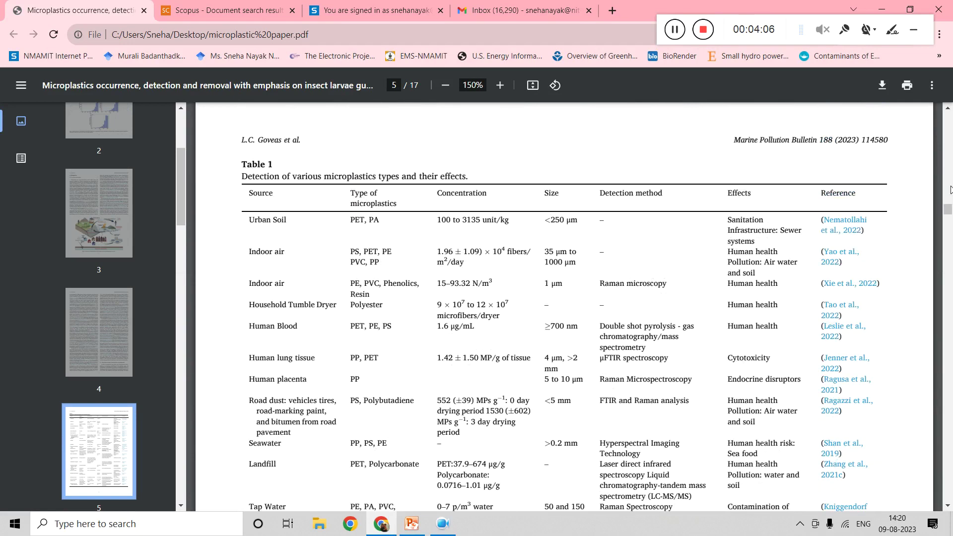
left_click(950, 190)
left_click(949, 183)
left_click(948, 176)
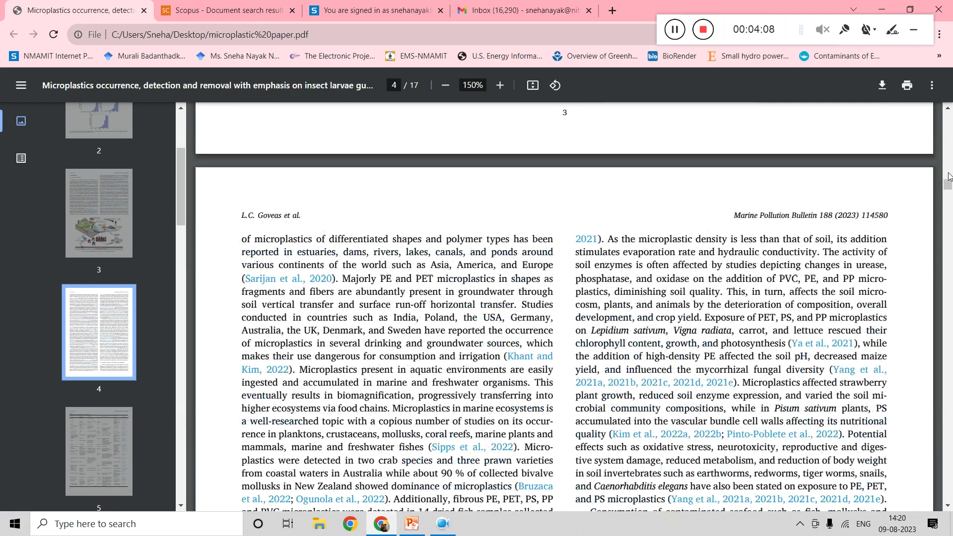
left_click(949, 176)
left_click(949, 163)
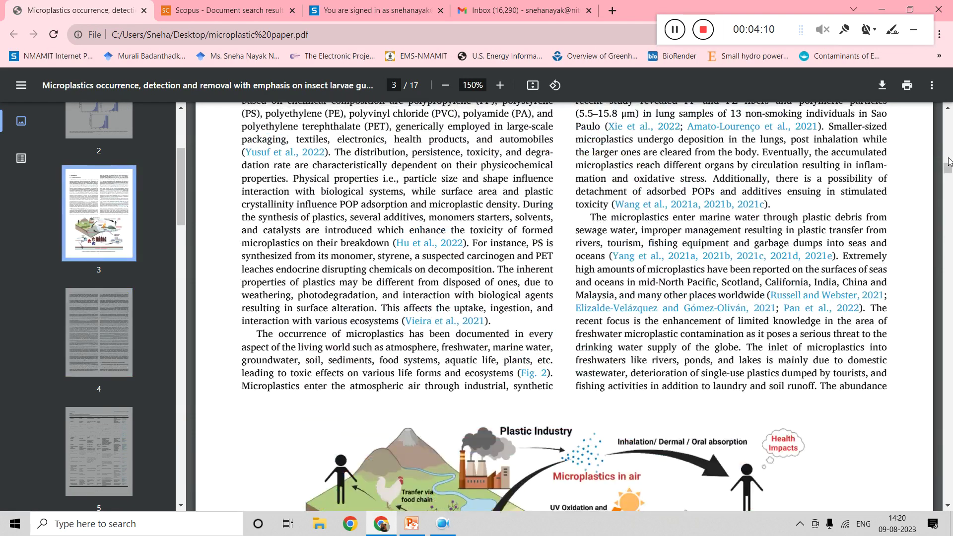
left_click(949, 161)
left_click(948, 148)
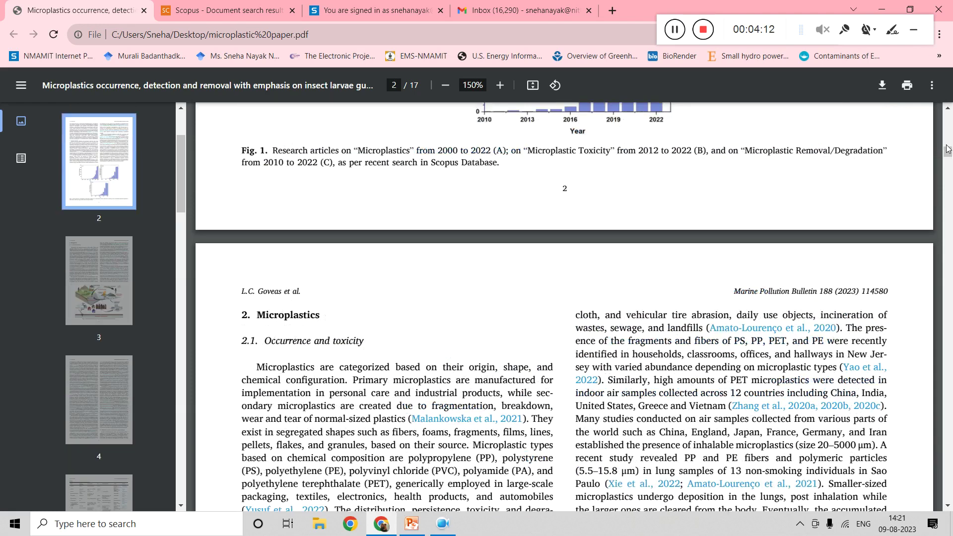
left_click(949, 135)
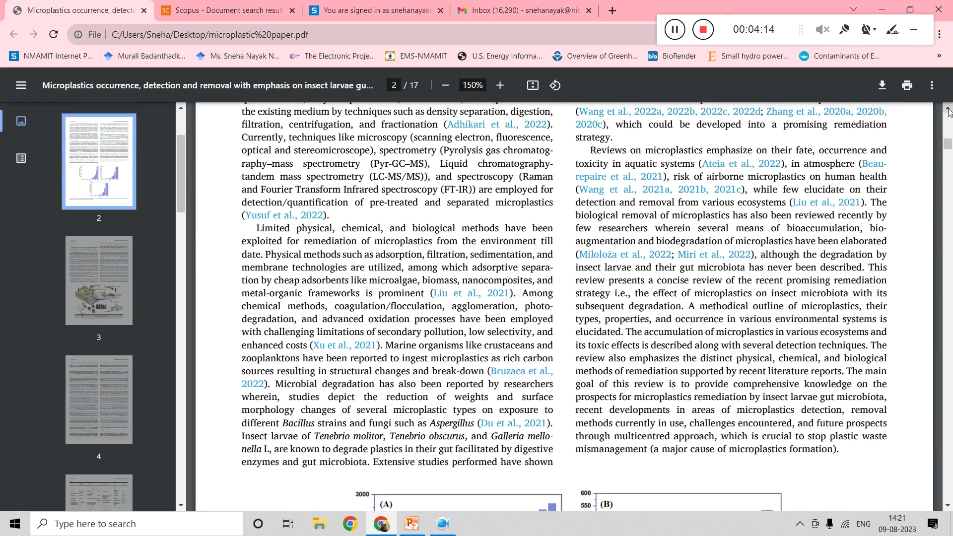
left_click(948, 111)
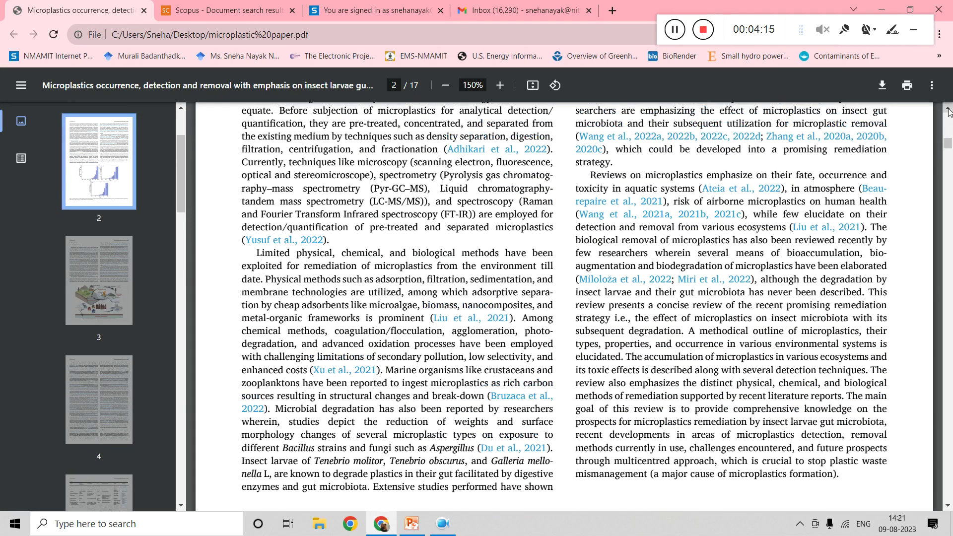
left_click(948, 507)
left_click(949, 506)
left_click(949, 488)
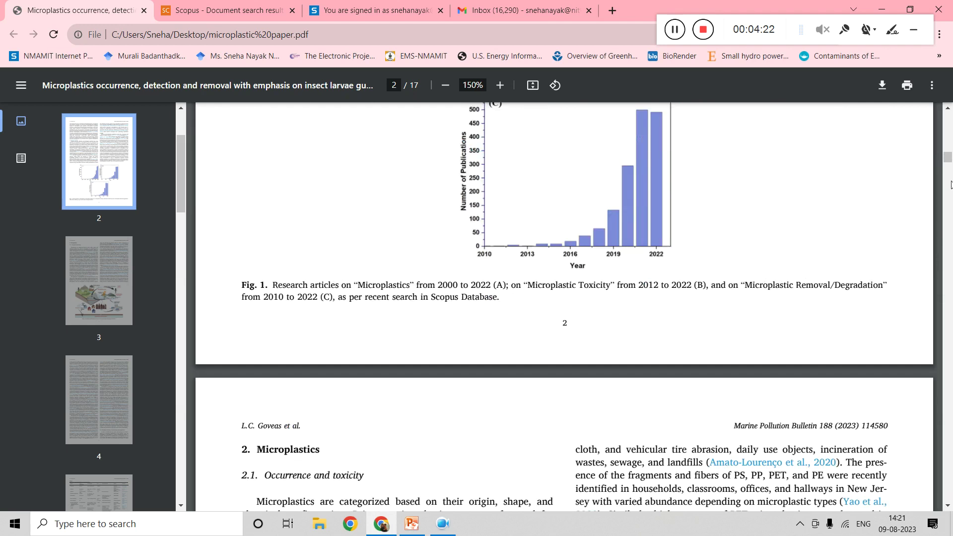
Examine the Fig. 1 caption and its charts A, B and C of publications on microplastics, toxicity and removal/degradation
left_click(949, 109)
scroll(717, 243, "up", 6)
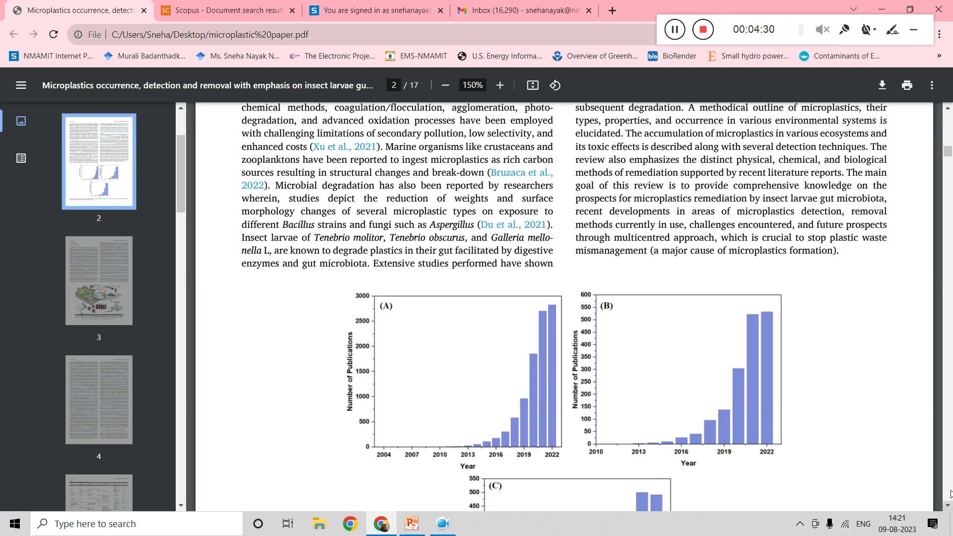
scroll(950, 493, "down", 2)
scroll(947, 501, "down", 6)
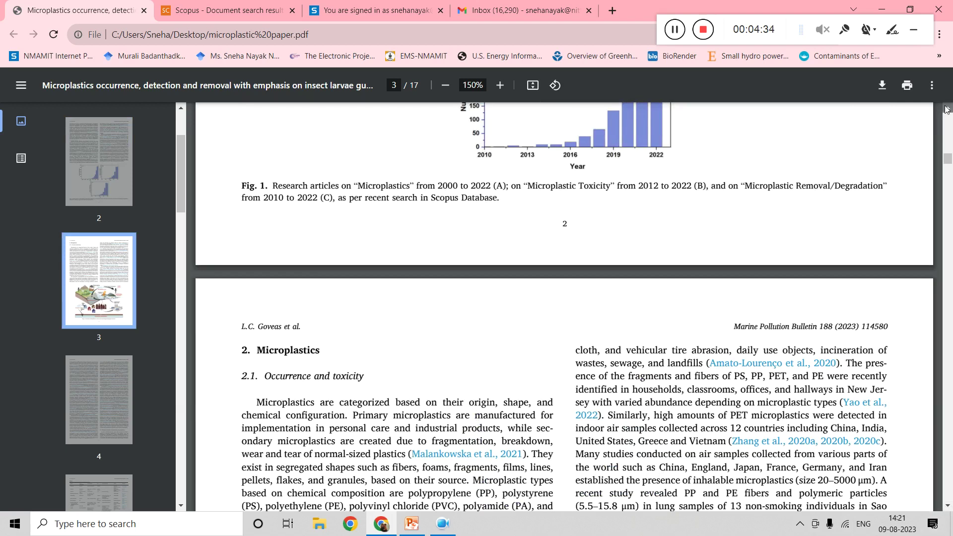
scroll(323, 265, "up", 1)
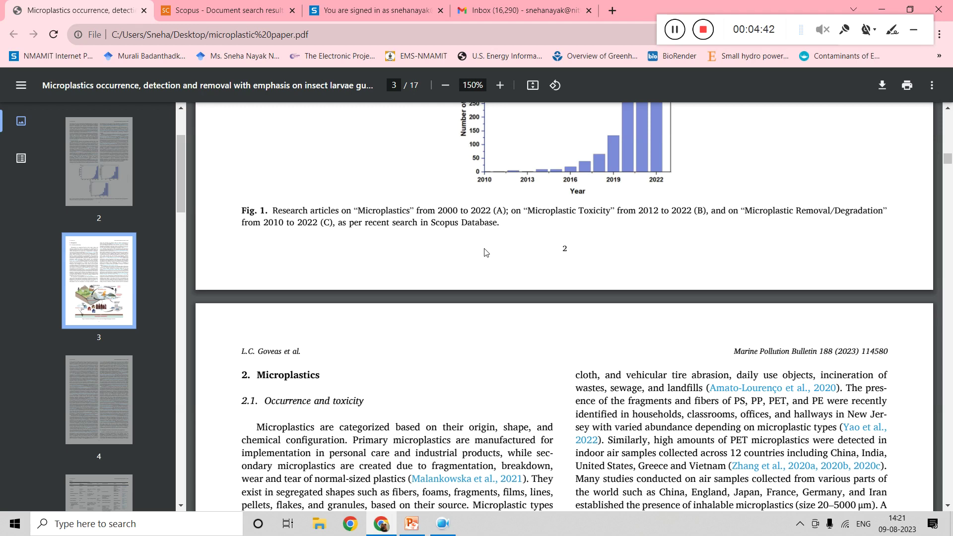
left_click(948, 108)
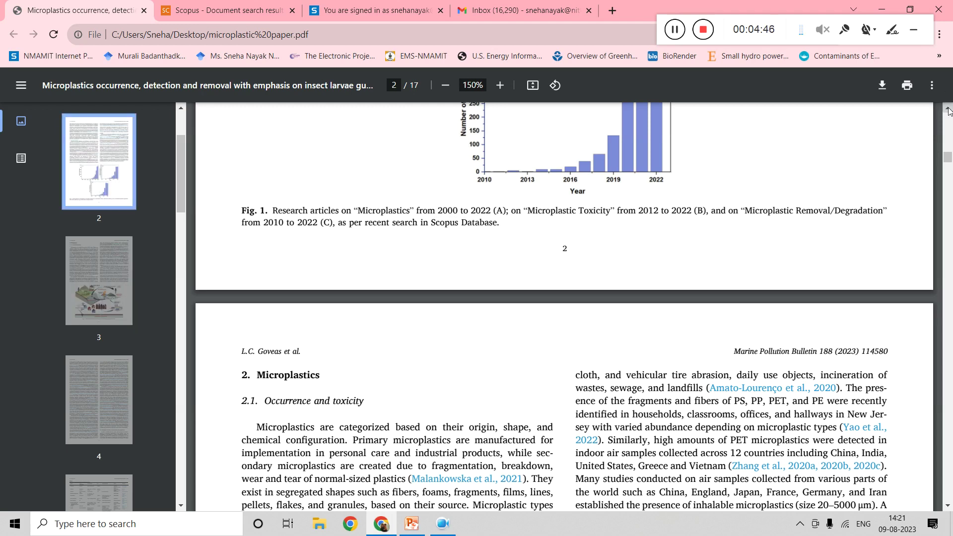
left_click(948, 108)
left_click(948, 108)
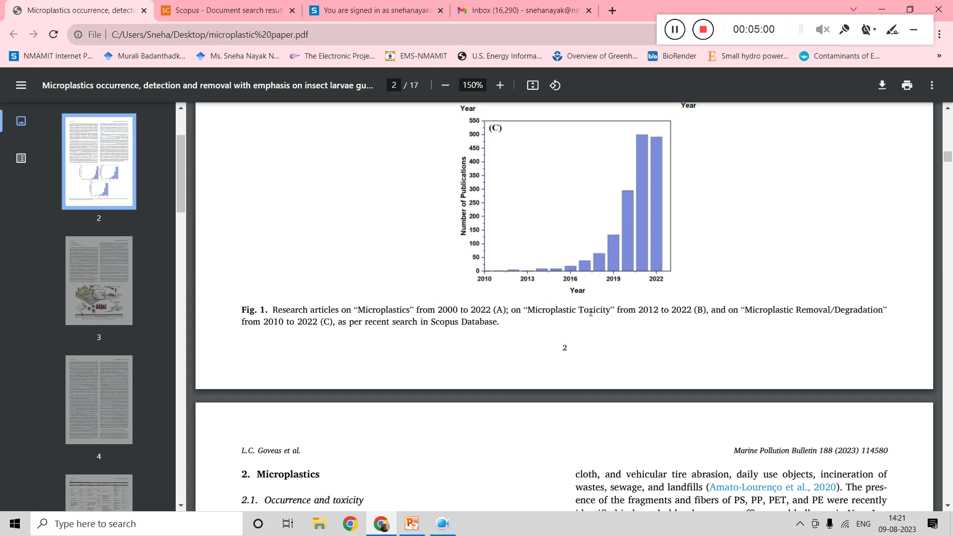
left_click(948, 108)
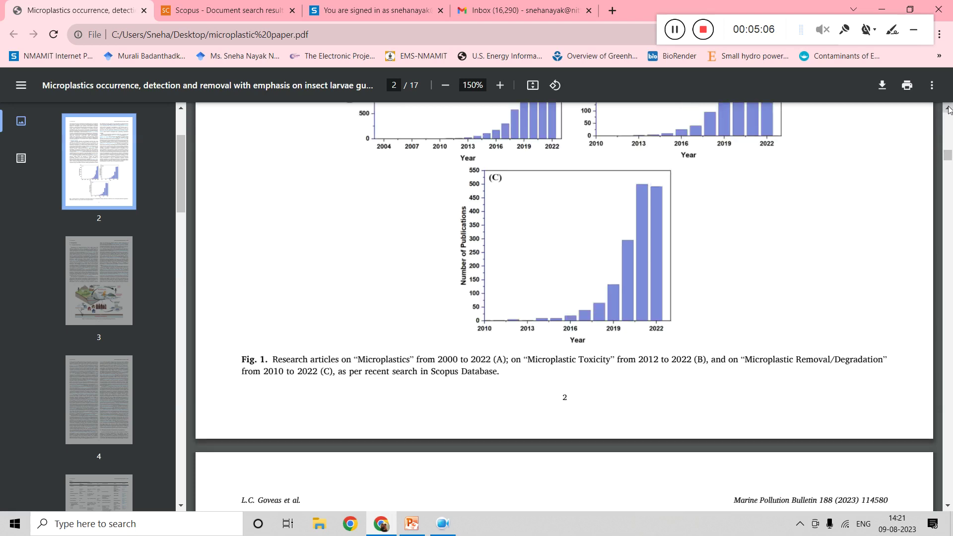
left_click(947, 108)
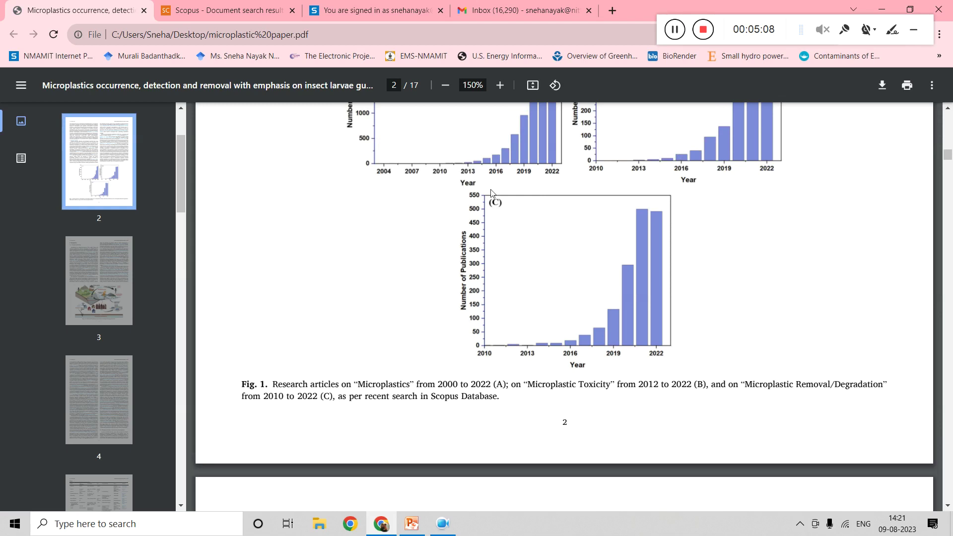
left_click(947, 110)
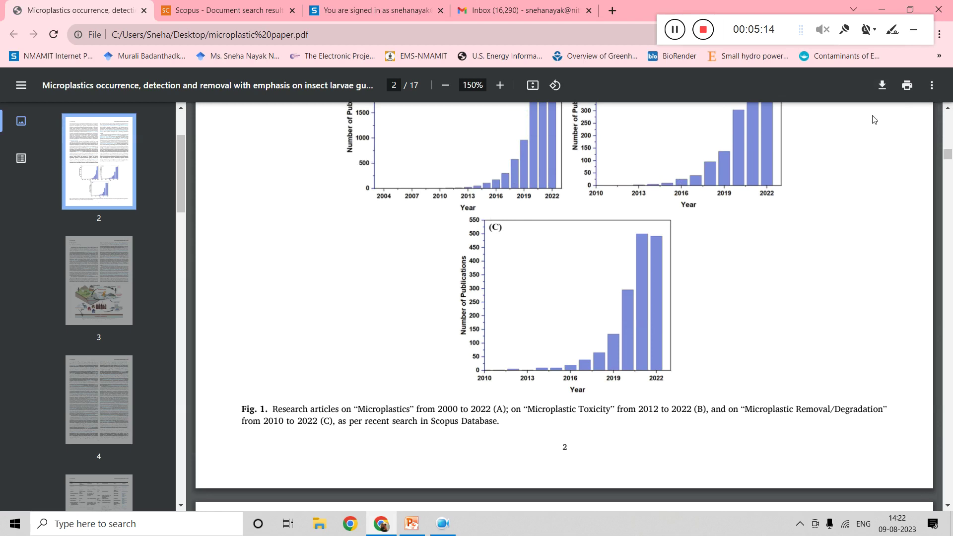
left_click(948, 110)
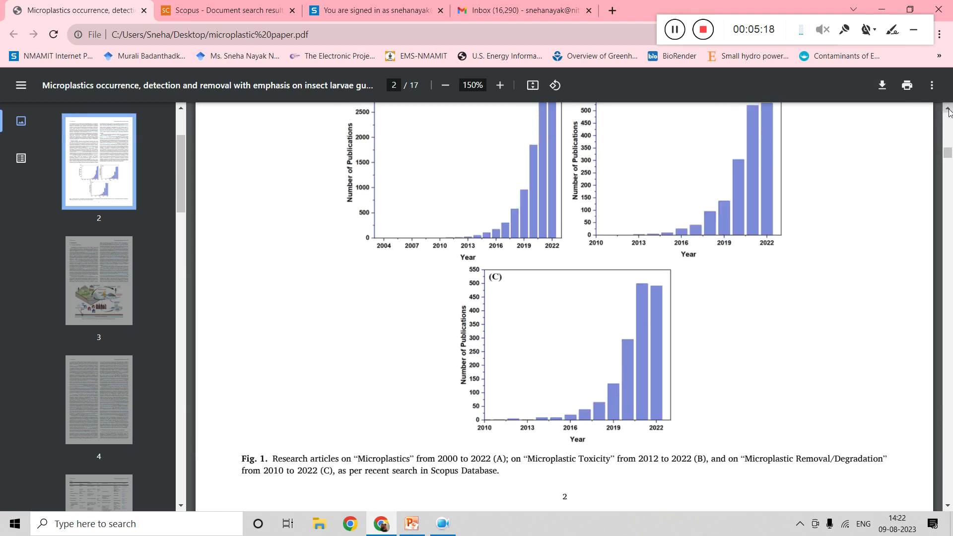
left_click(947, 110)
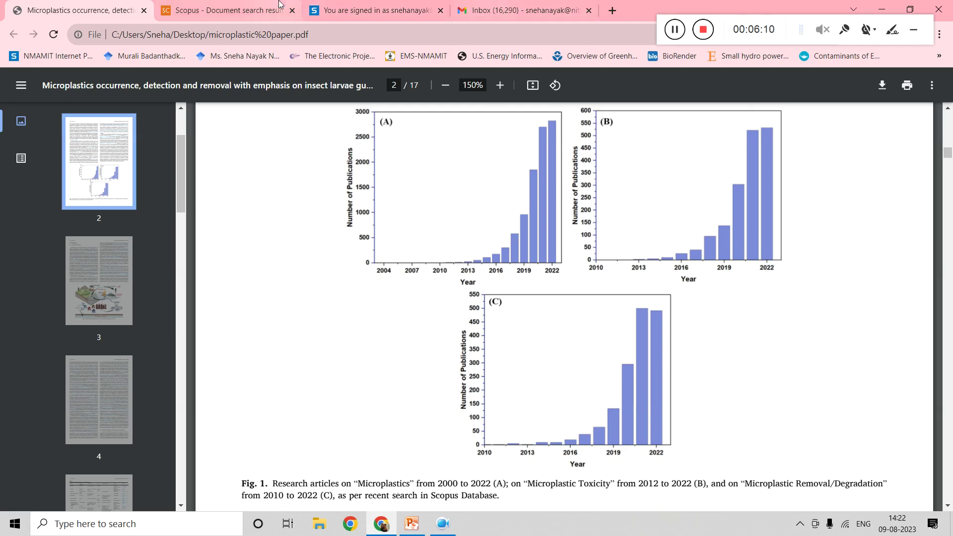
Return to the Scopus results for "microplastics" and open their analysis at the documents-by-year chart
left_click(212, 5)
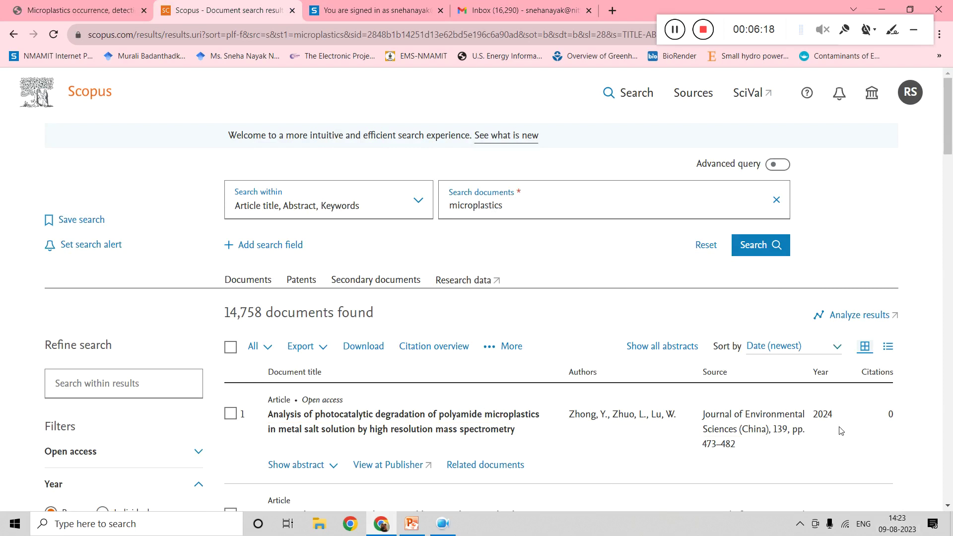
left_click(846, 319)
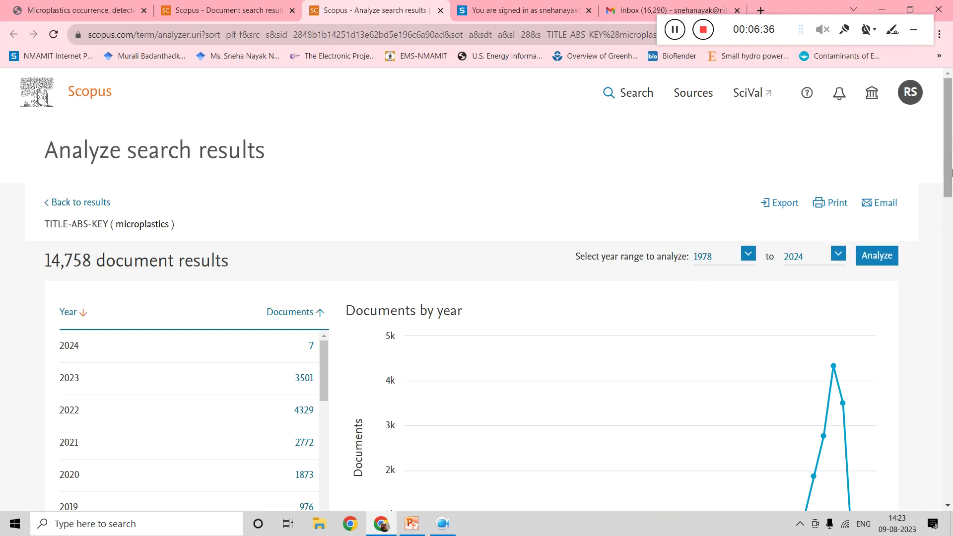
scroll(951, 168, "down", 2)
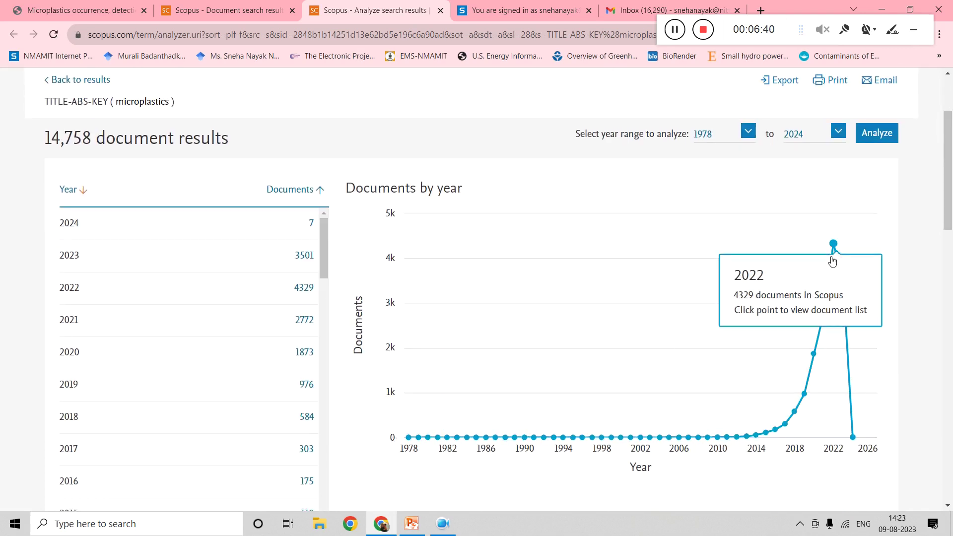
Restrict the results analysis to the years 2000 to 2022 and inspect the documents-by-year chart
left_click(837, 131)
left_click_drag(841, 168, 842, 280)
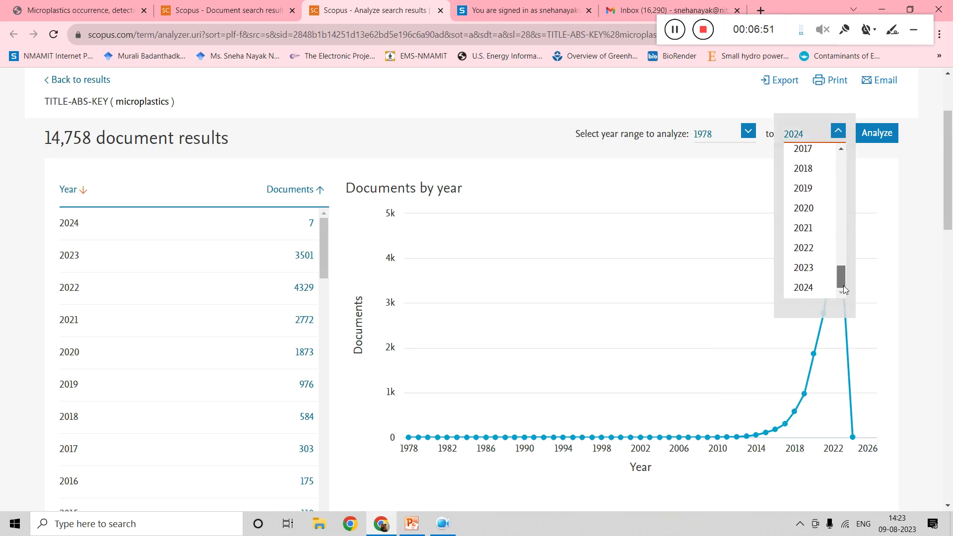
left_click(804, 247)
left_click(748, 132)
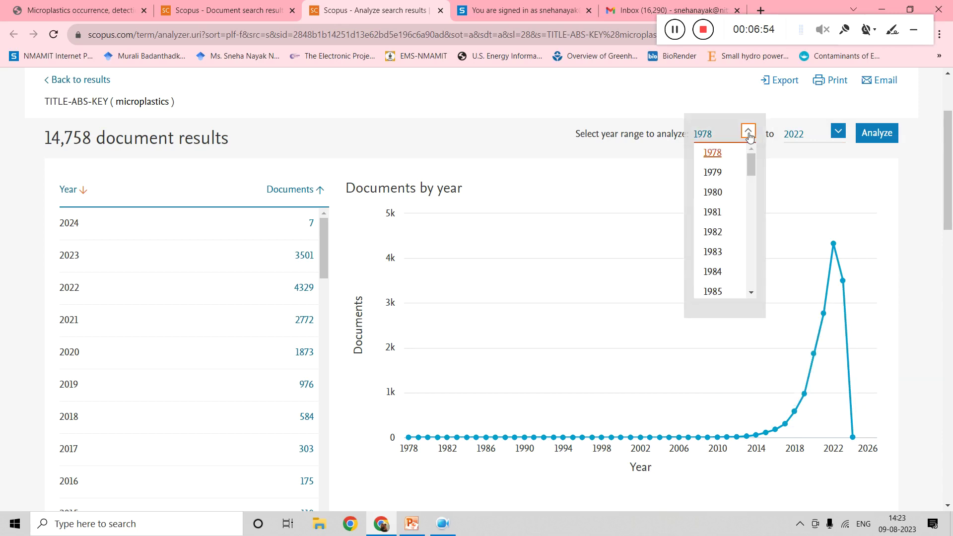
left_click_drag(751, 166, 749, 219)
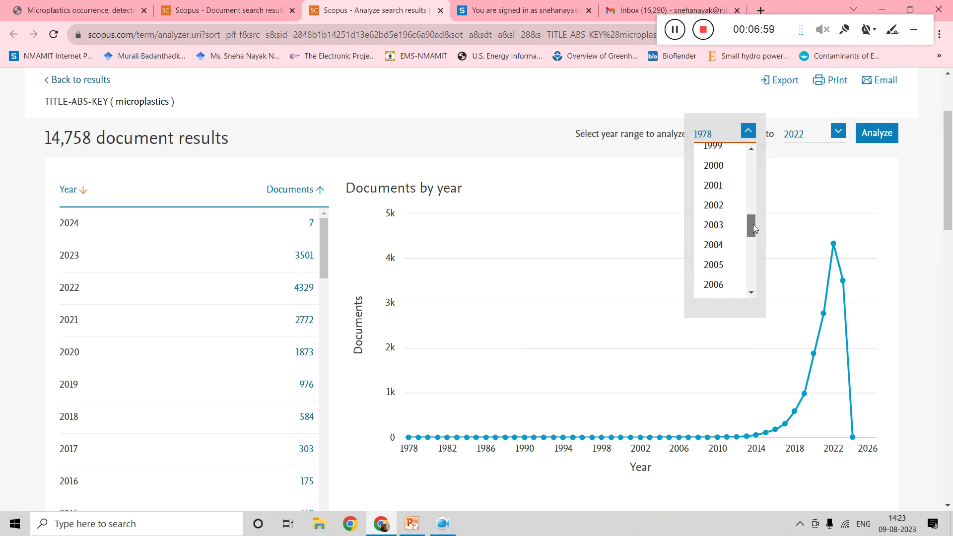
left_click(714, 175)
left_click(873, 137)
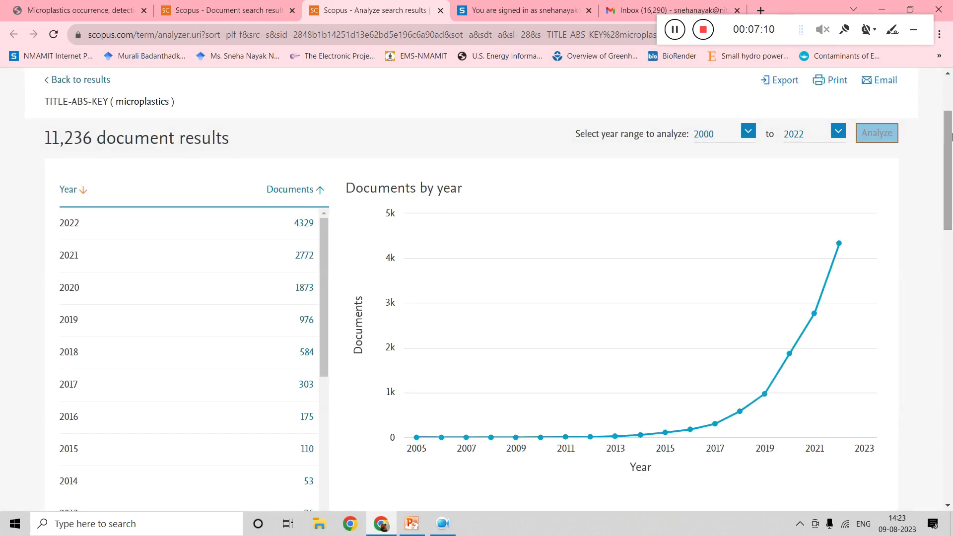
scroll(950, 136, "down", 2)
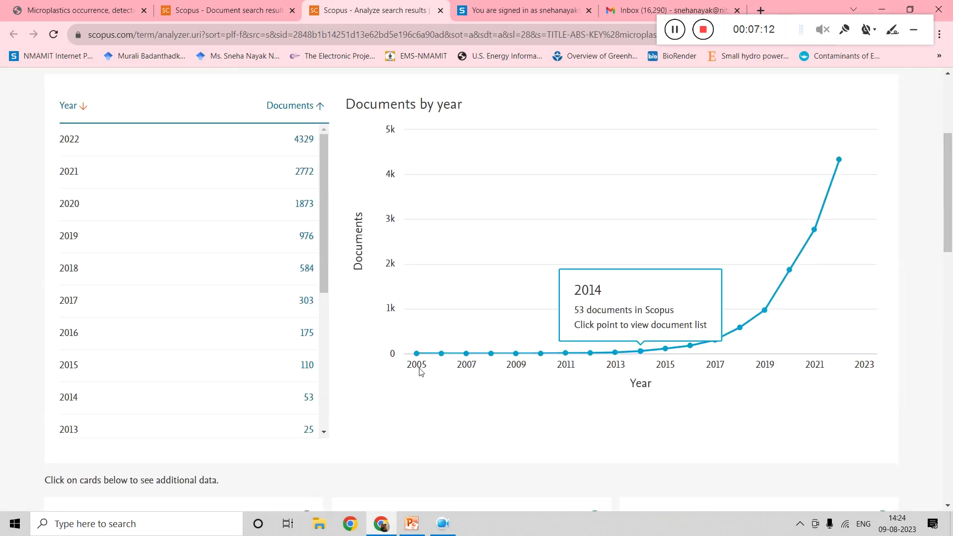
mouse_move(418, 359)
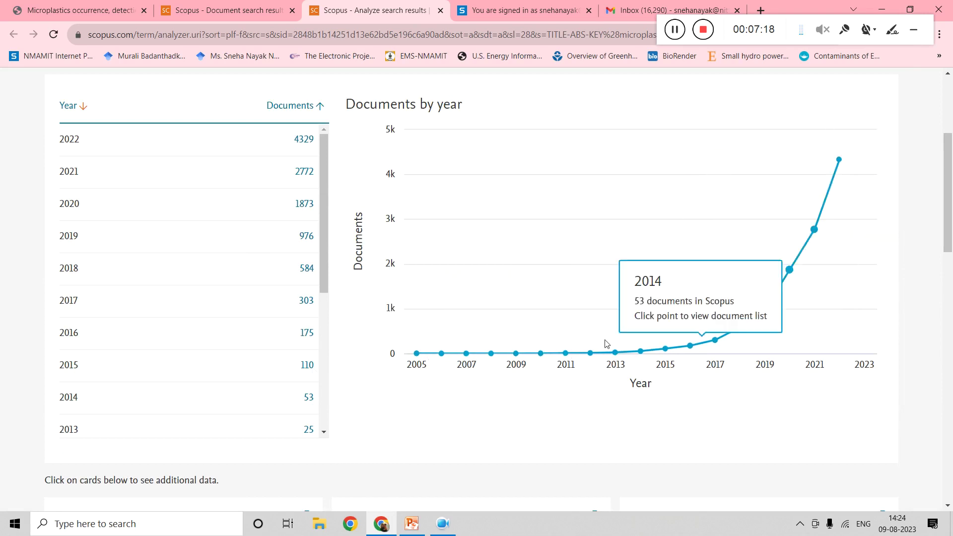
Look through the analysis cards for source, author, affiliation, country/territory, type, subject area and funding sponsor
left_click_drag(950, 147, 950, 223)
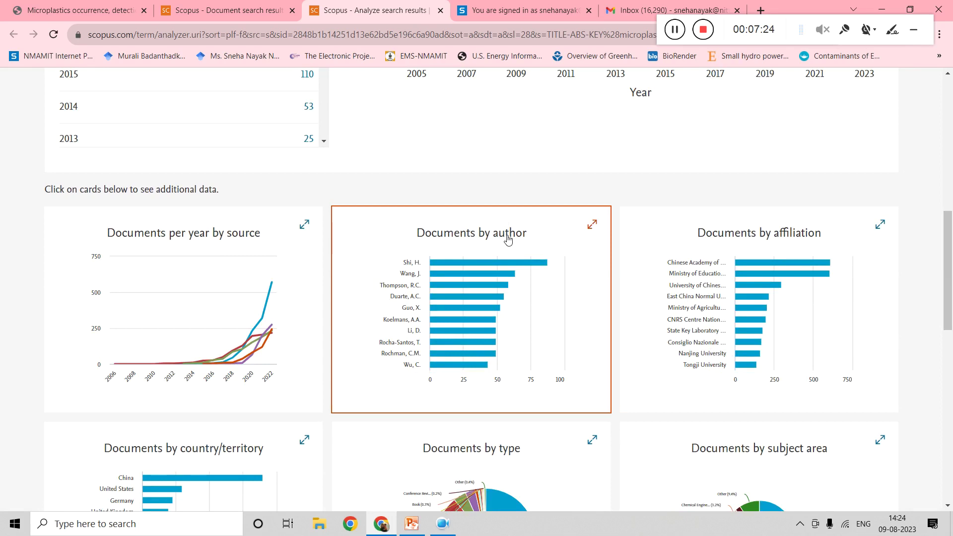
left_click_drag(950, 221, 950, 275)
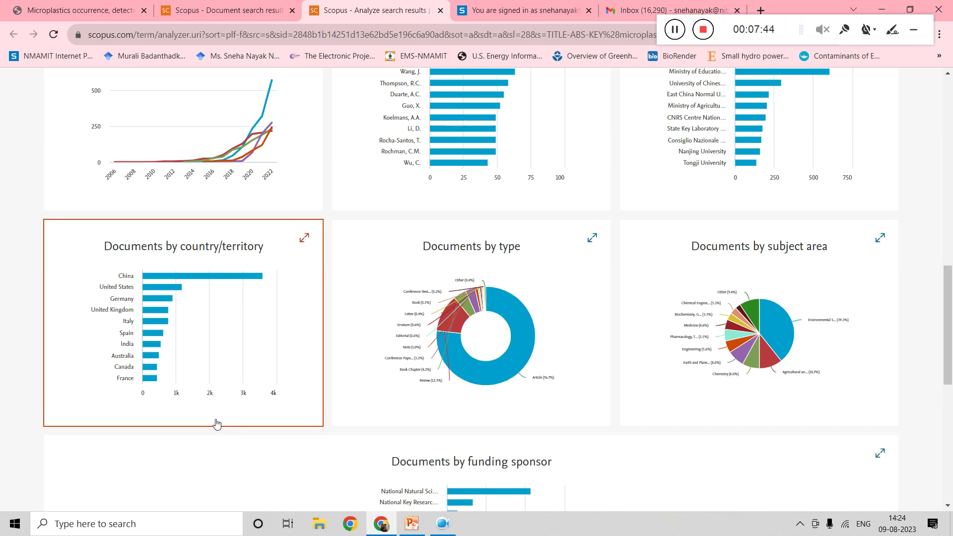
mouse_move(951, 302)
left_mouse_down()
mouse_move(952, 334)
mouse_move(952, 283)
left_mouse_up()
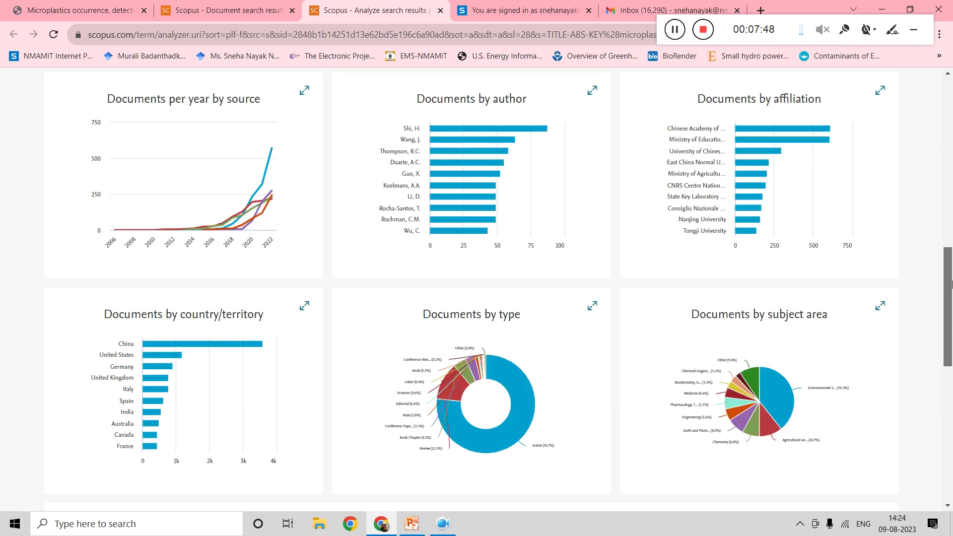
scroll(951, 284, "up", 6)
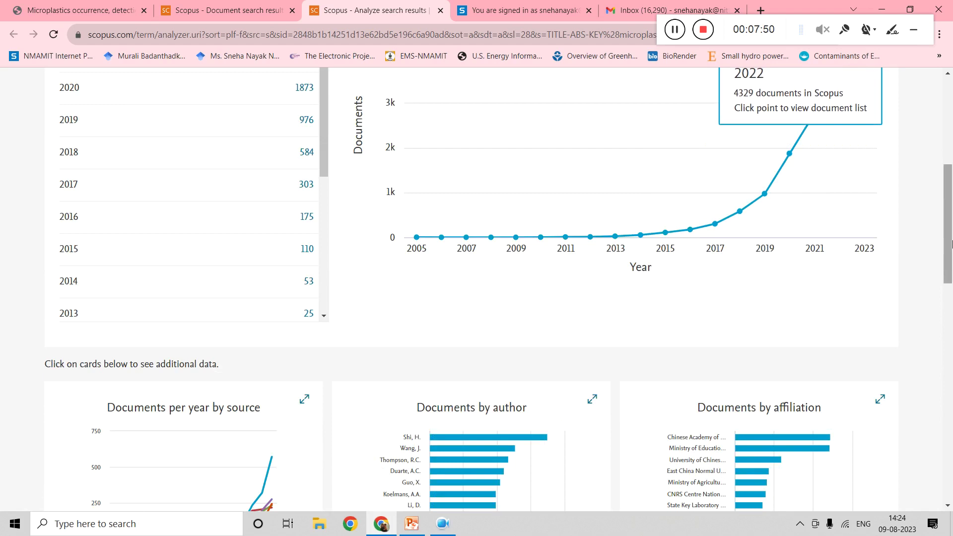
scroll(951, 243, "down", 8)
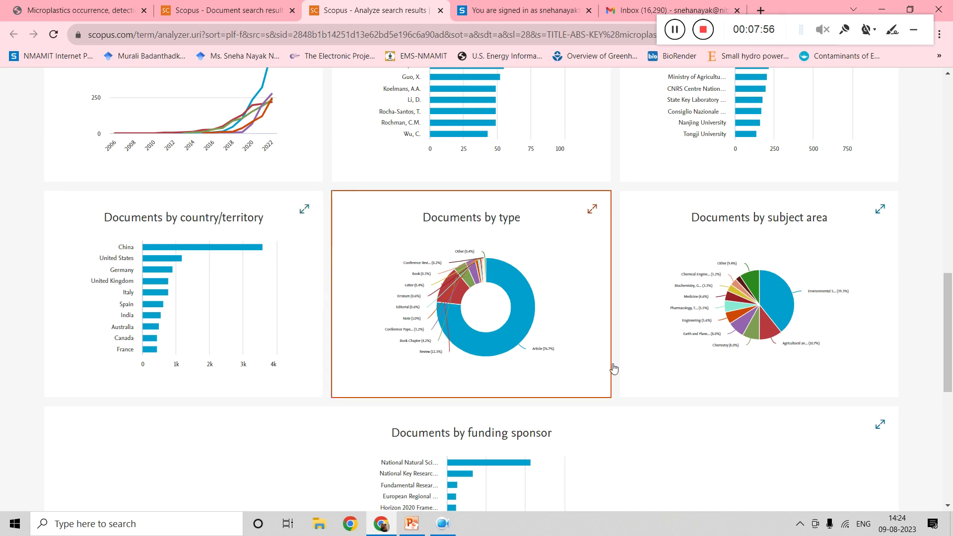
scroll(949, 292, "up", 15)
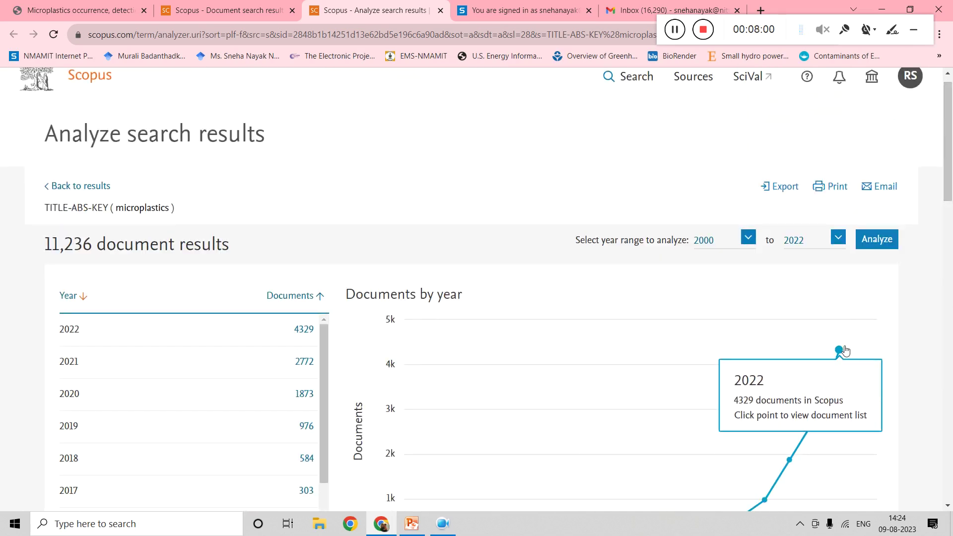
Export the documents-by-year data as a CSV file and open it in Excel, dismissing the activation wizard
left_click(787, 187)
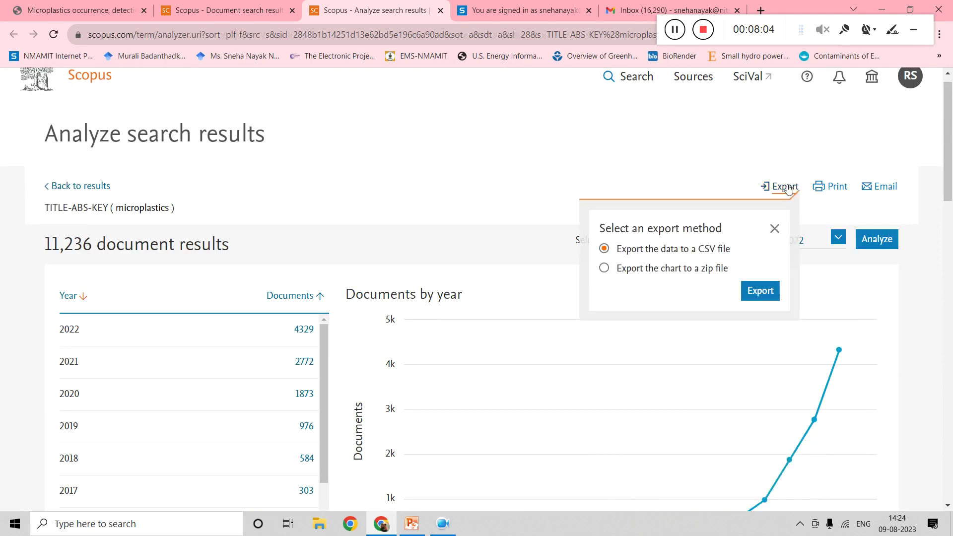
left_click(758, 293)
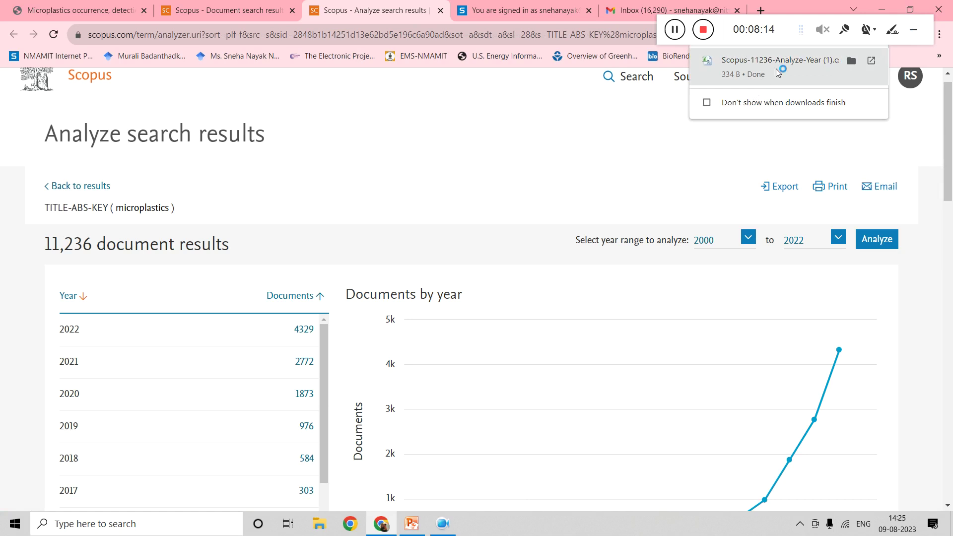
left_click(778, 73)
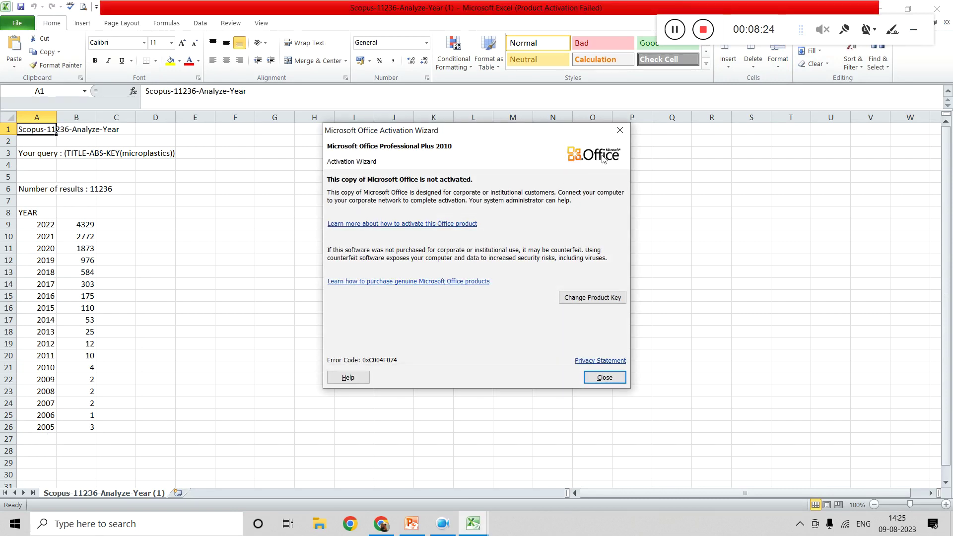
left_click(619, 131)
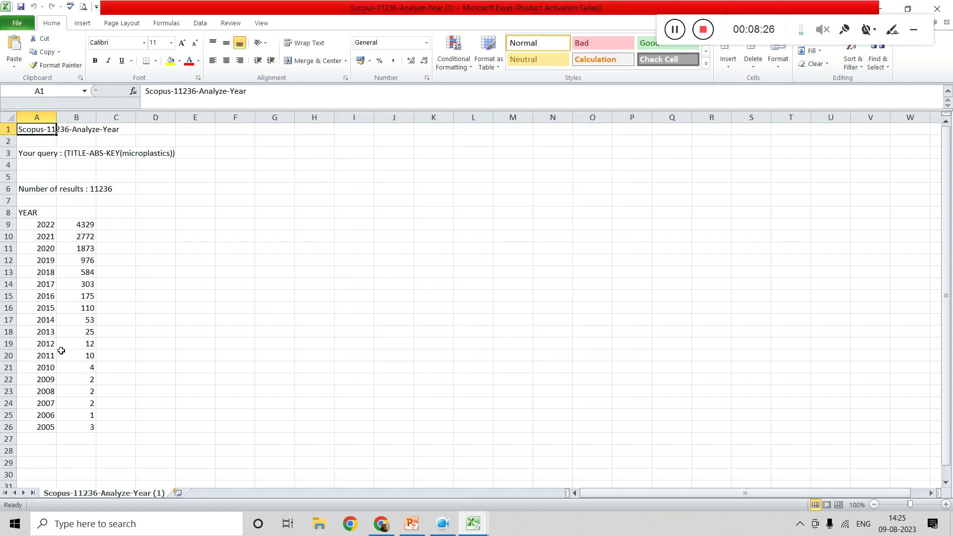
Return to Scopus, rerun the 2000 to 2022 analysis, export its data to CSV again and open that file from Downloads
left_click(380, 525)
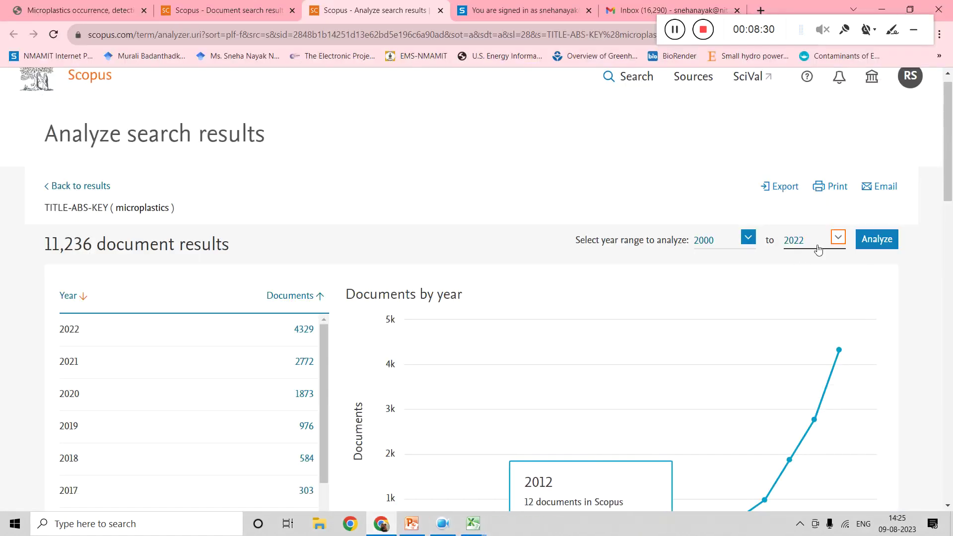
left_click(875, 246)
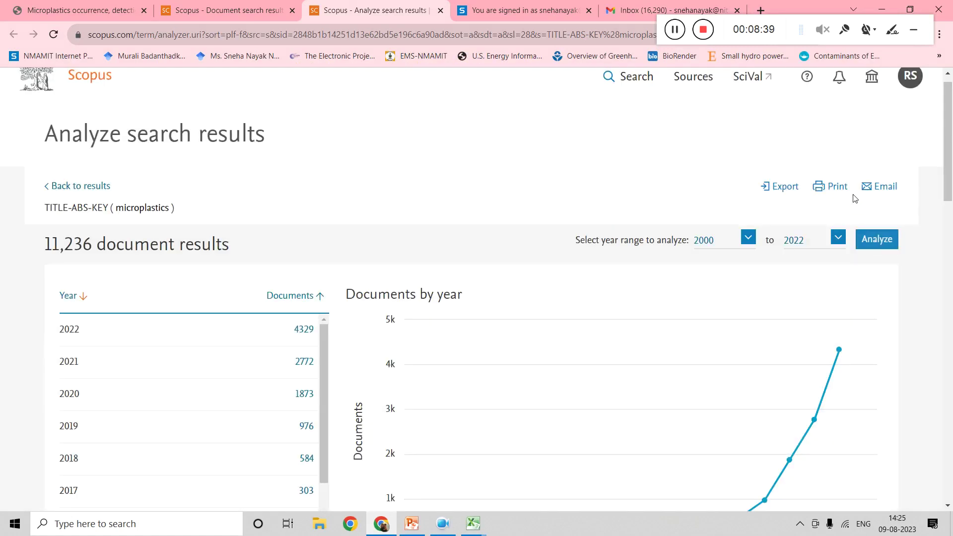
left_click(794, 187)
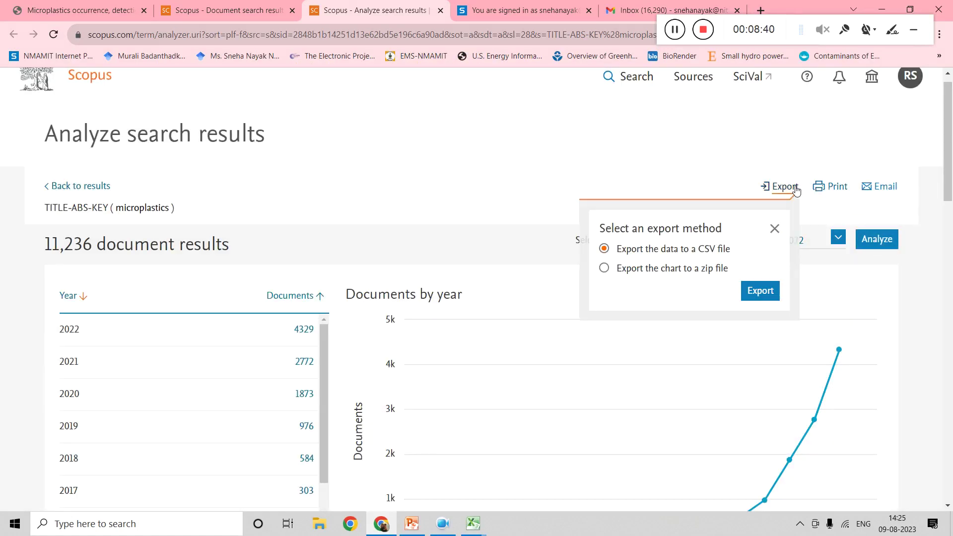
left_click(761, 292)
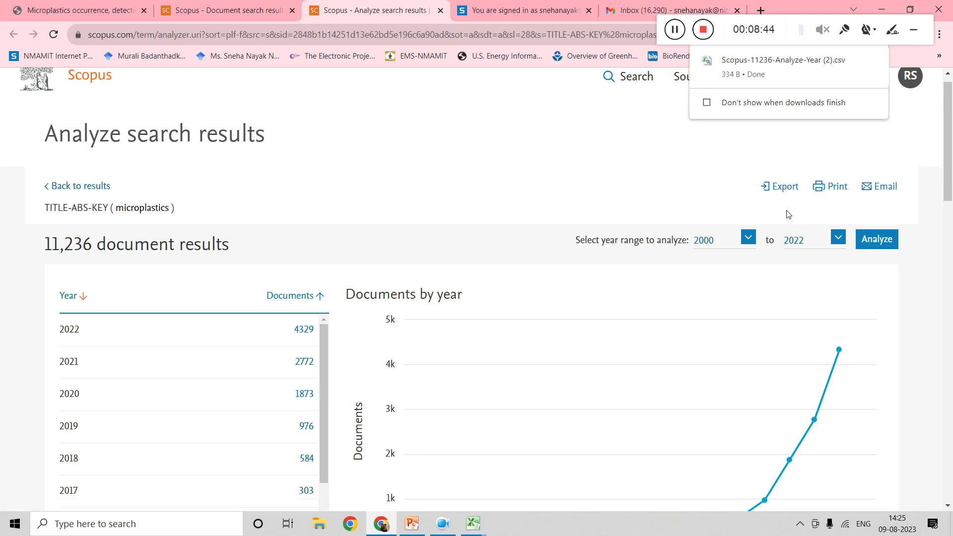
mouse_move(856, 75)
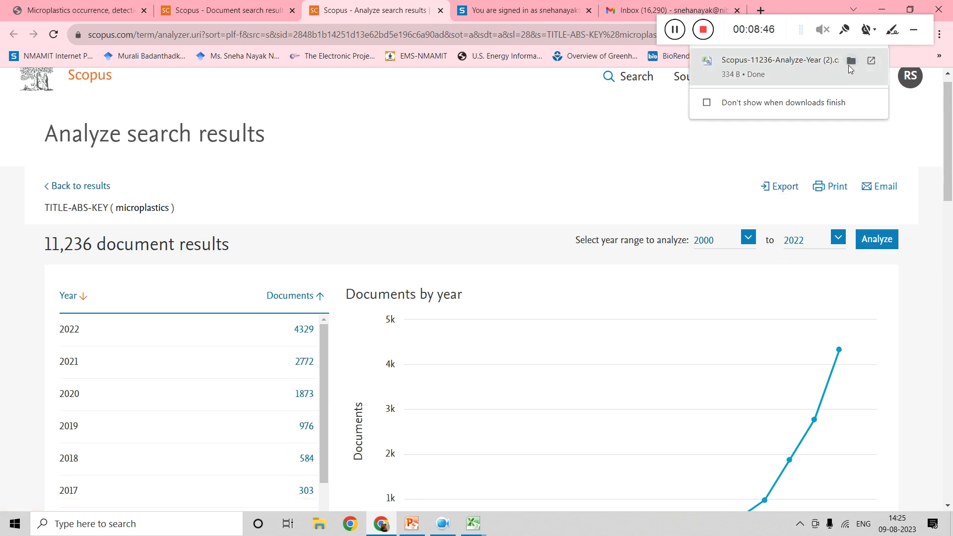
left_click(850, 62)
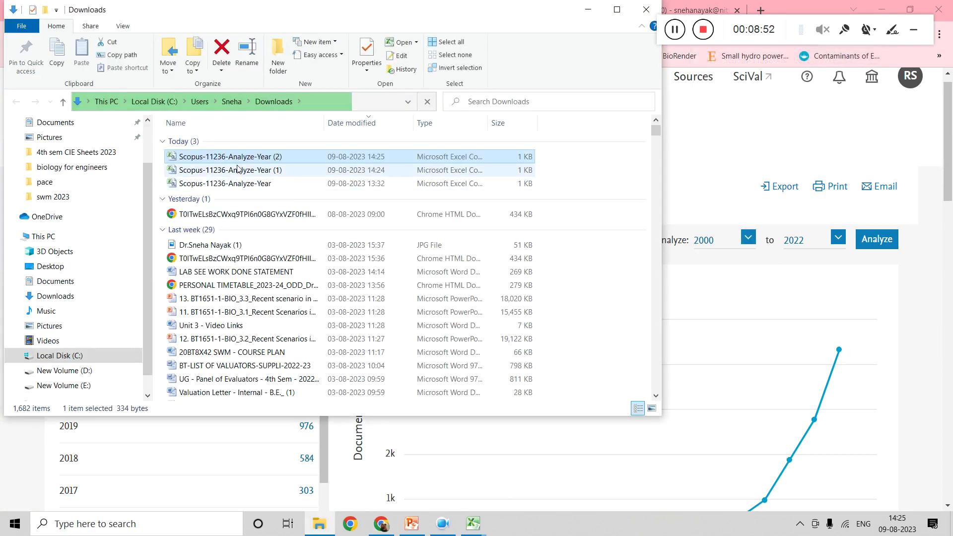
double_click(234, 157)
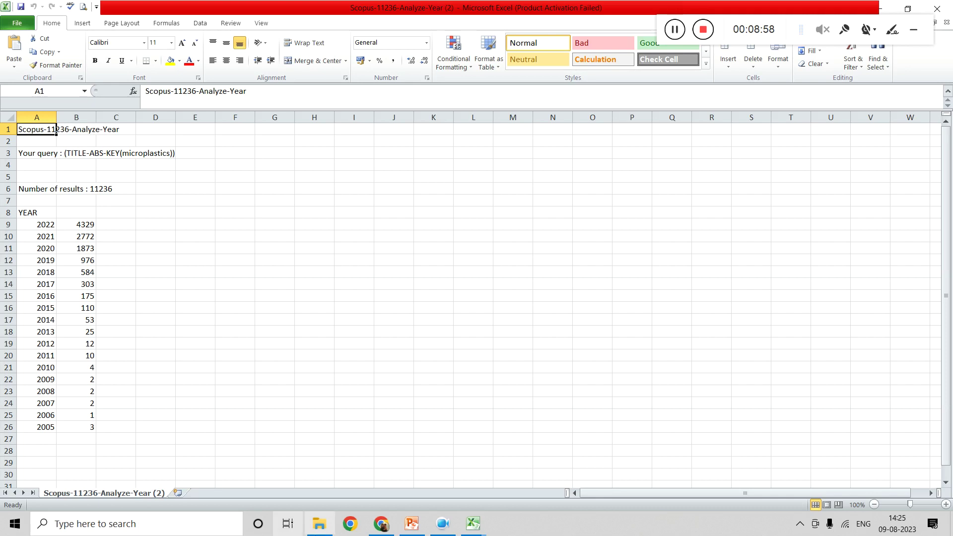
Open Scopus-11236-Analyze-Year and Scopus-11236-Analyze-Year (1) from the Downloads folder
left_click(319, 524)
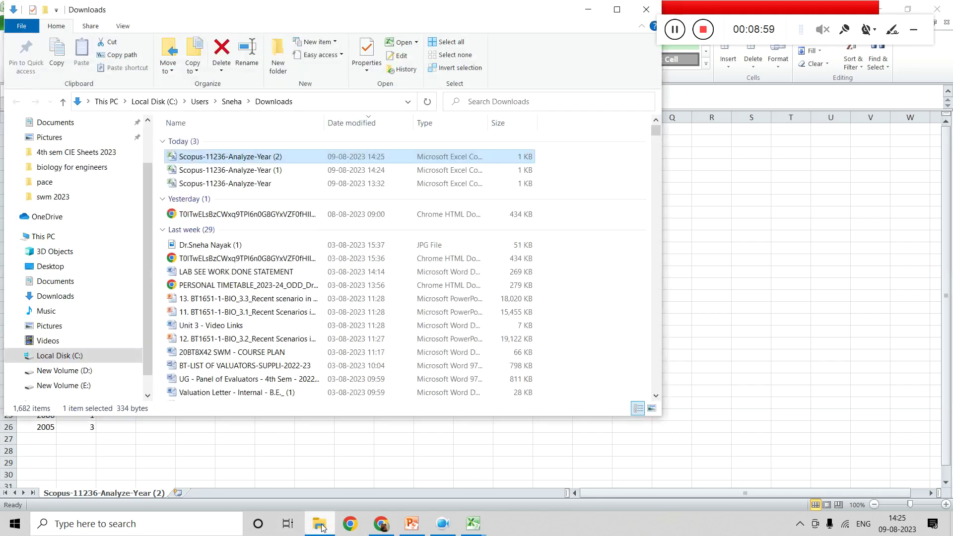
double_click(256, 184)
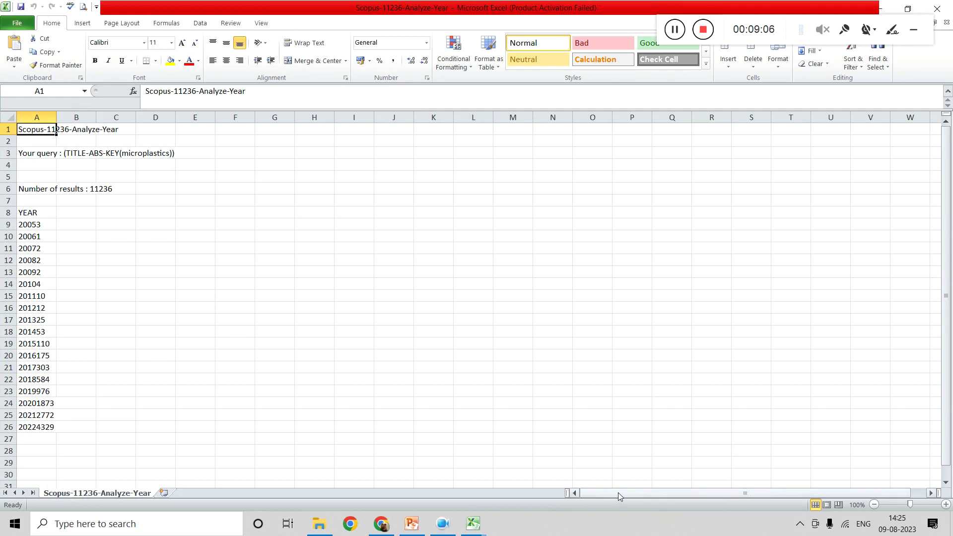
left_click(316, 523)
double_click(177, 171)
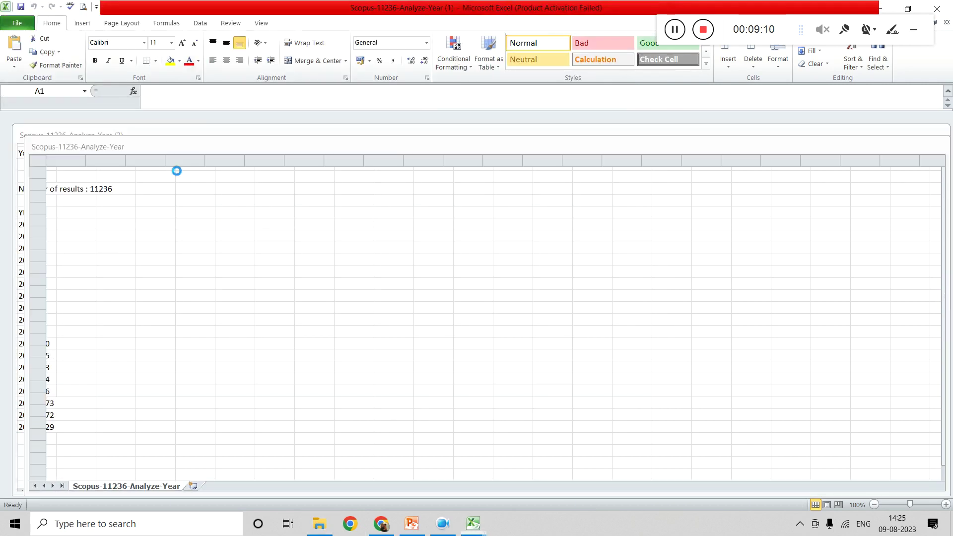
Sort the year and document count data in A9:B26 from smallest to largest
left_click_drag(39, 226, 74, 423)
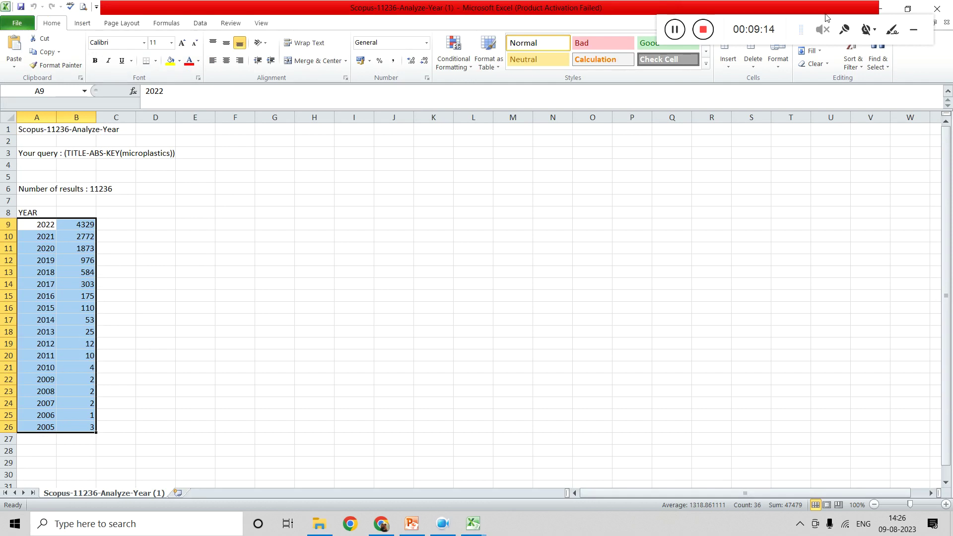
left_click(860, 50)
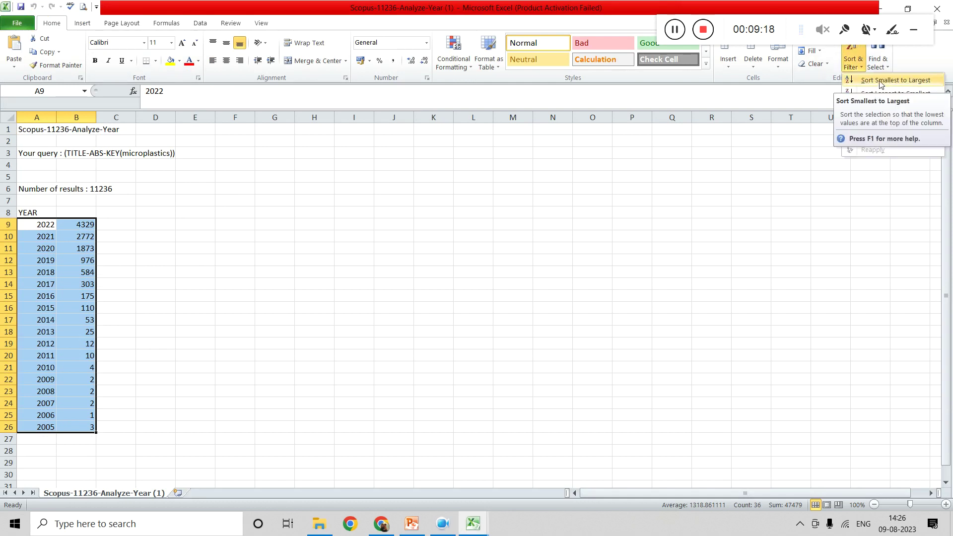
left_click_drag(735, 26, 870, 83)
left_click(850, 58)
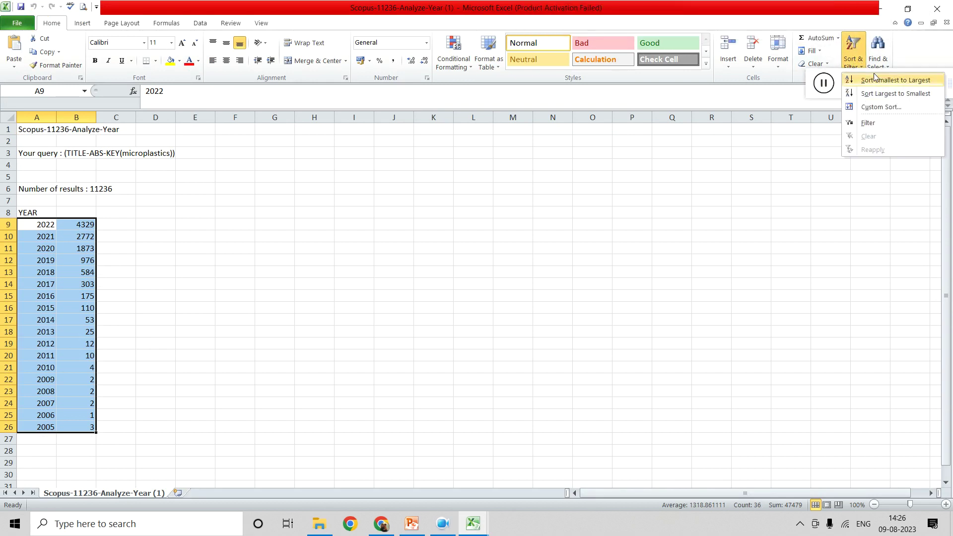
left_click(876, 81)
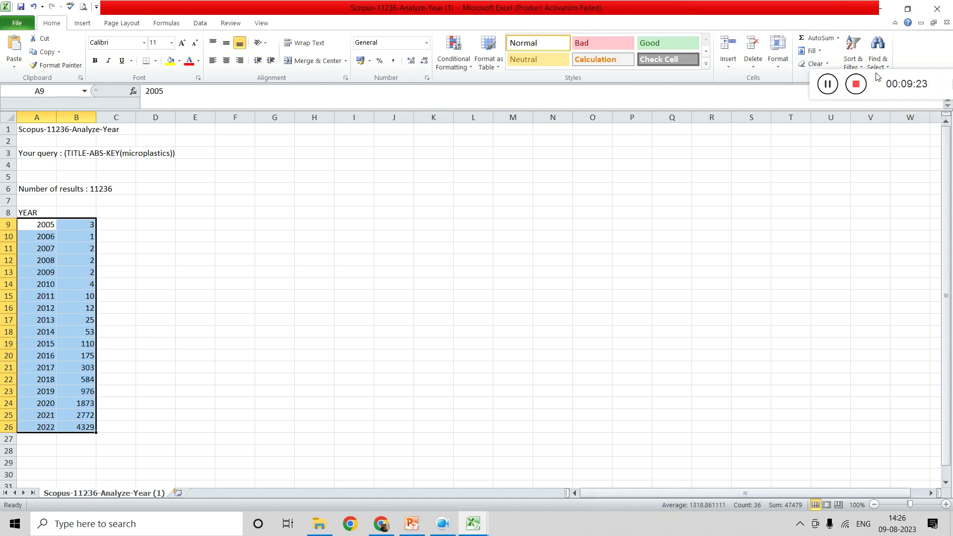
left_click(728, 233)
Insert a scatter chart with smooth lines and no markers from the sorted data in A9:B26
left_click_drag(19, 219, 86, 422)
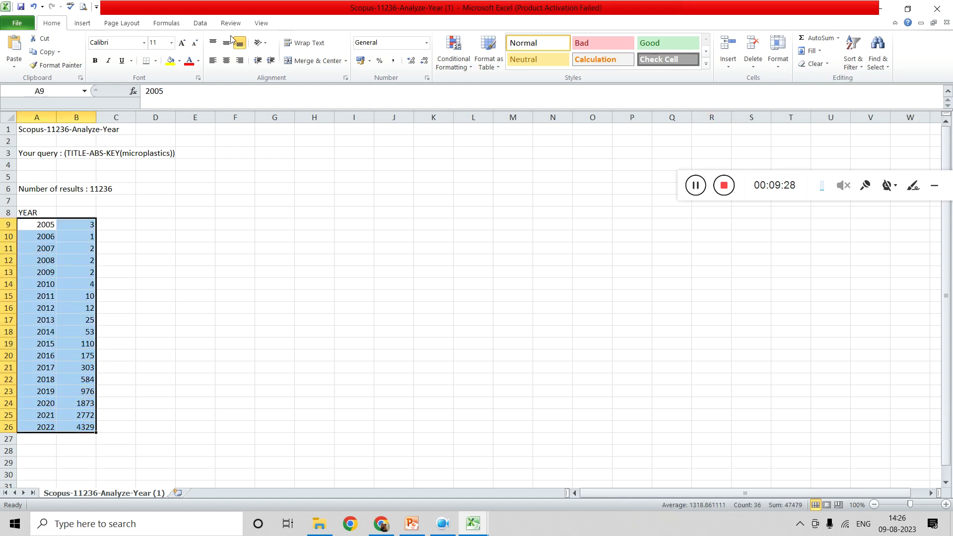
left_click(82, 23)
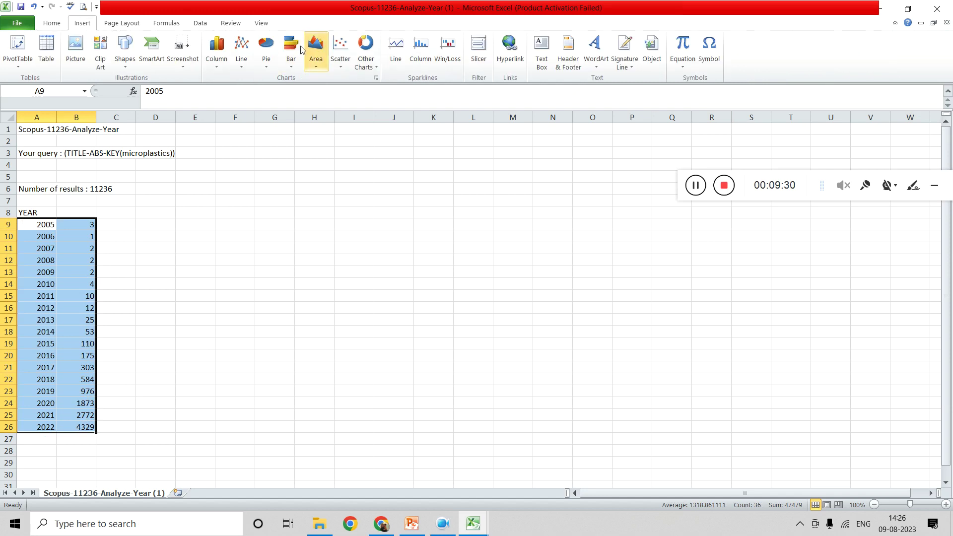
left_click(341, 64)
left_click(346, 139)
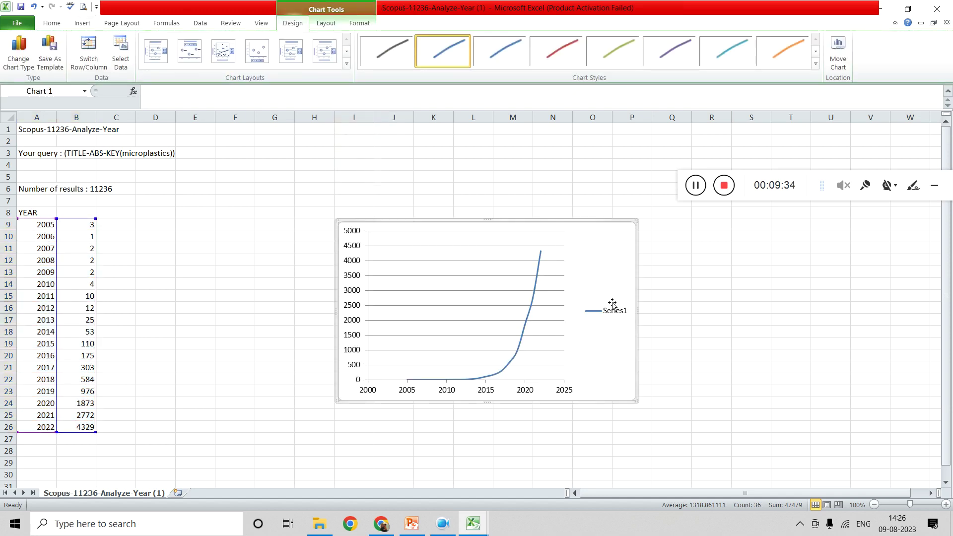
Delete the chart's legend and its horizontal gridlines
left_click(607, 314)
double_click(606, 314)
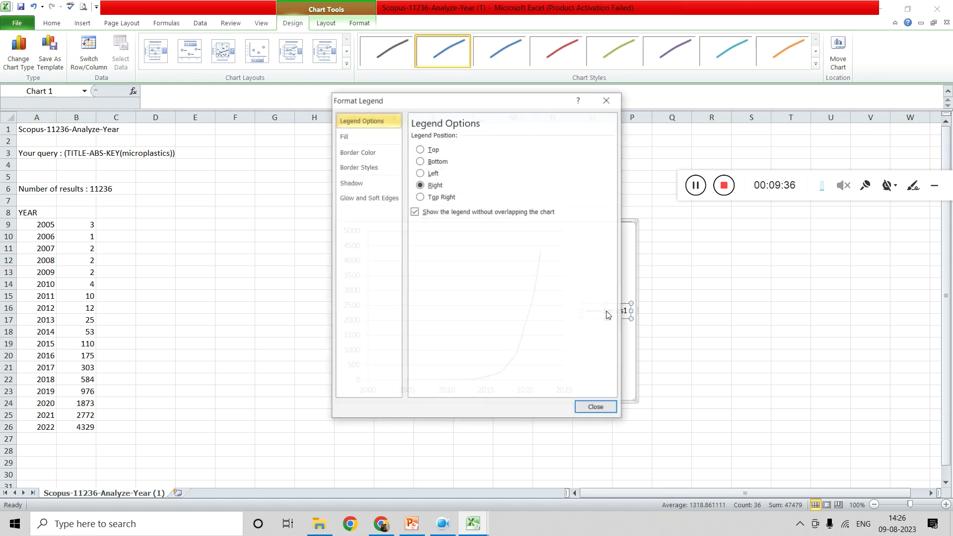
left_click(607, 100)
key("Delete")
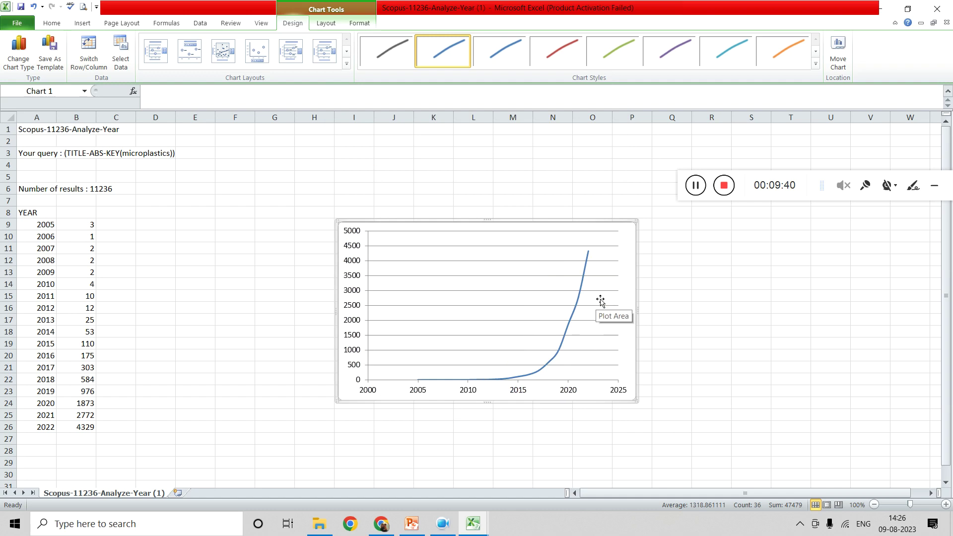
key("Delete")
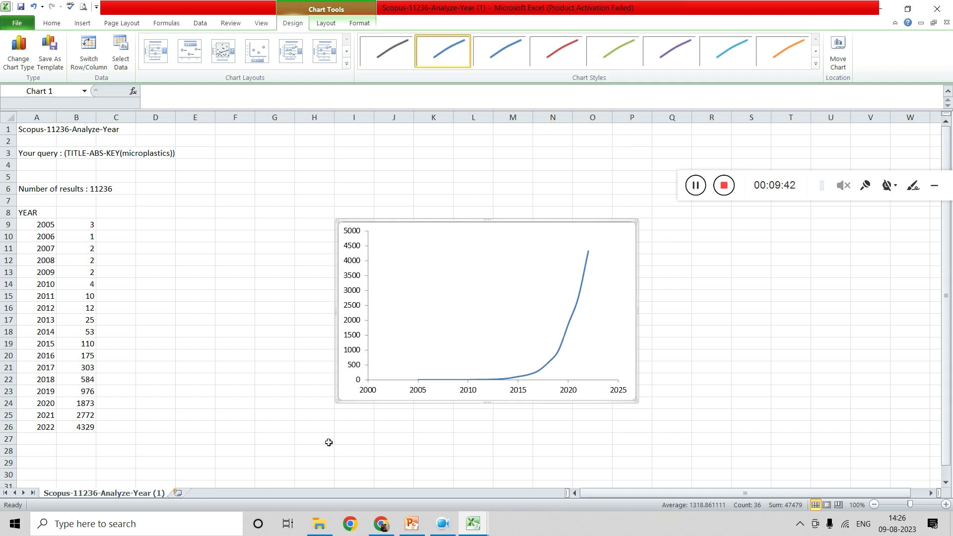
Make all text in the chart bold
left_click(380, 441)
left_click(352, 397)
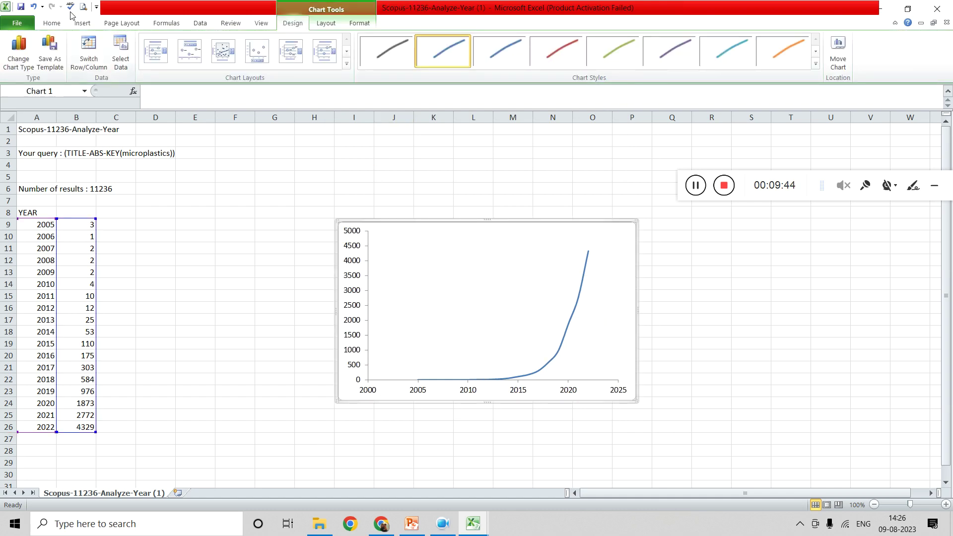
left_click(52, 23)
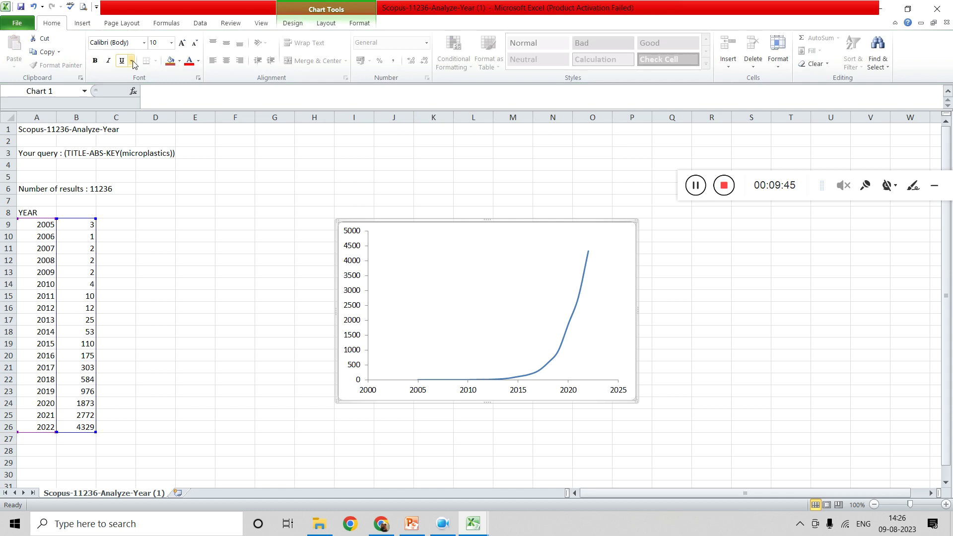
left_click(95, 61)
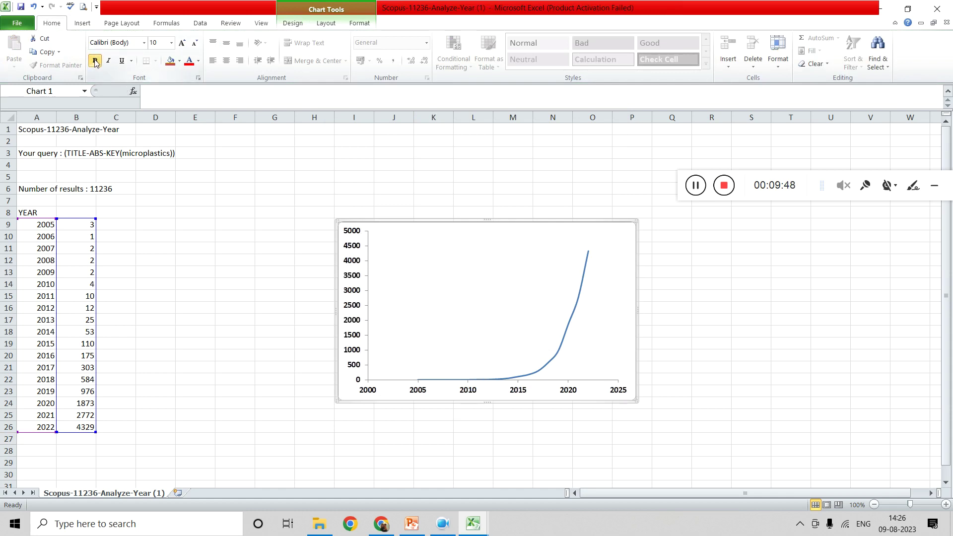
Set the chart's horizontal axis to a fixed minimum of 2005 and a fixed maximum of 2025
right_click(416, 393)
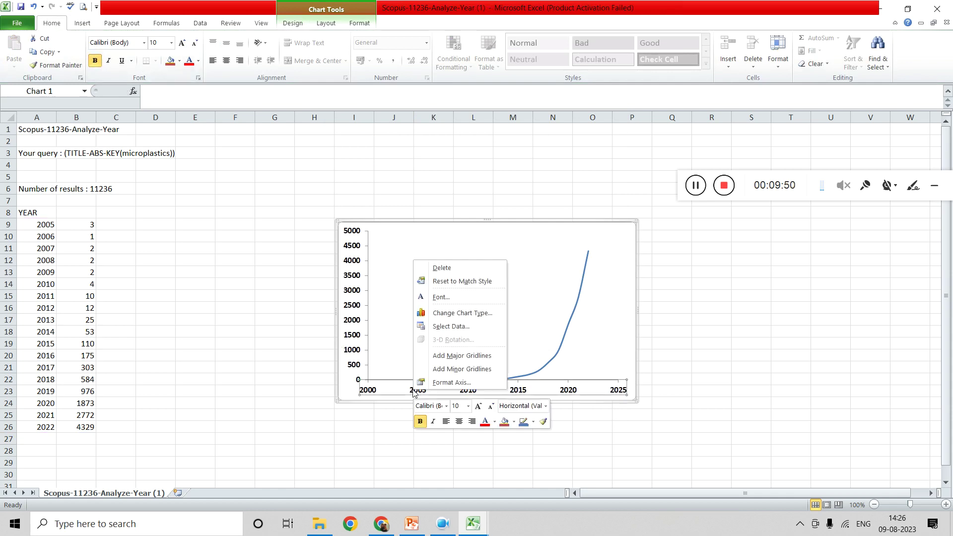
left_click(439, 382)
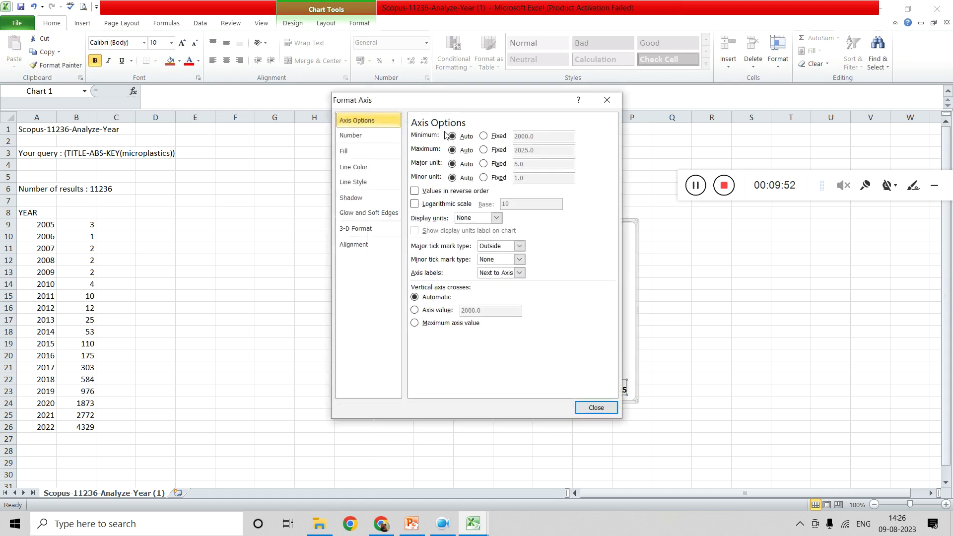
left_click(484, 136)
left_click_drag(540, 140, 504, 132)
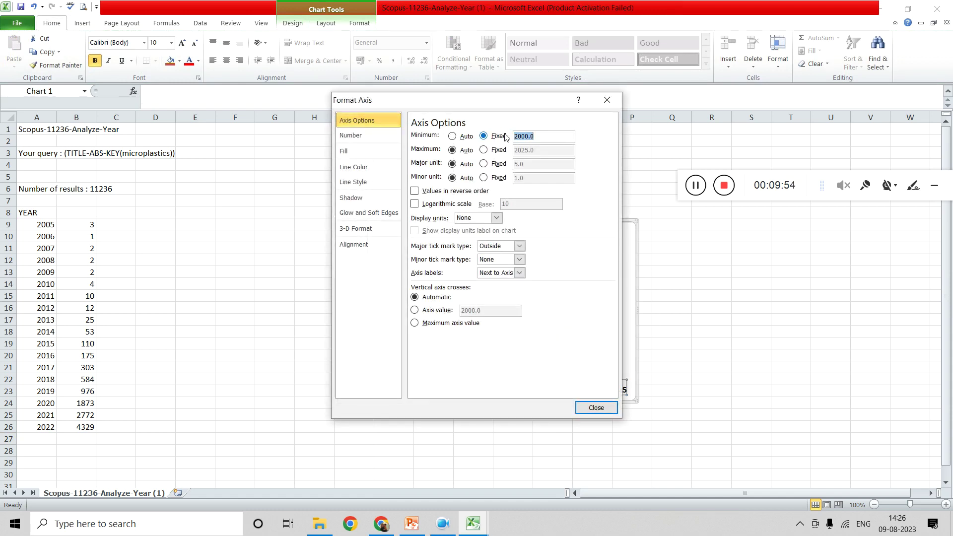
type("2")
left_click(491, 150)
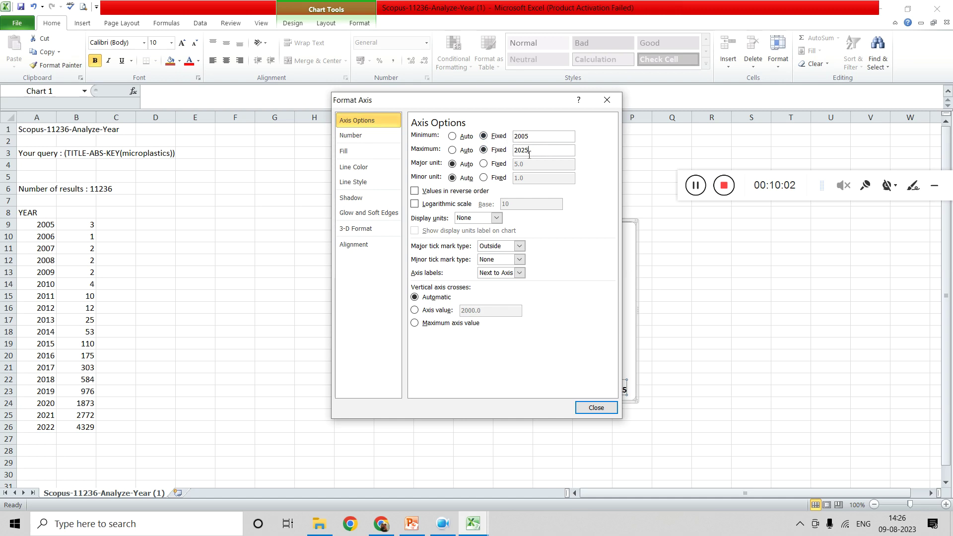
left_click(596, 407)
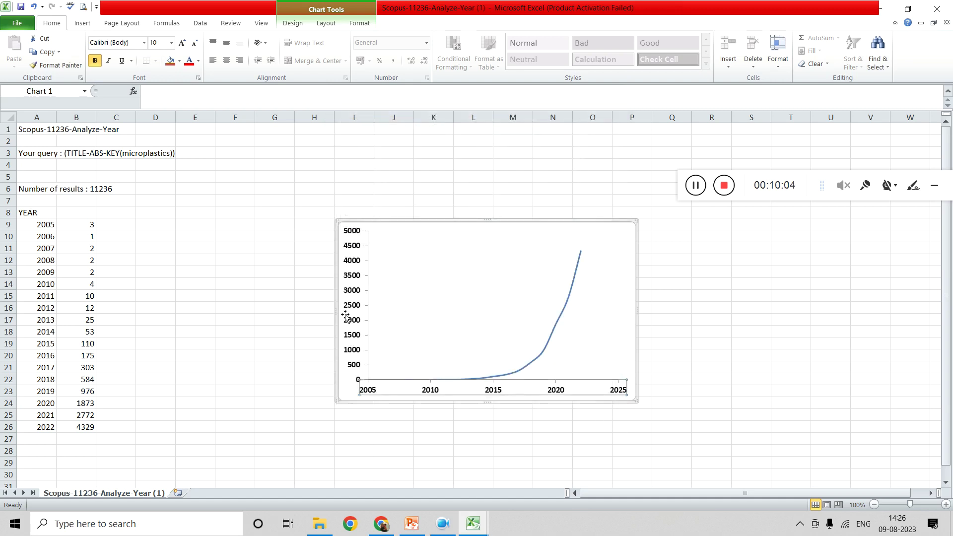
left_click(395, 442)
Add a horizontal axis title below the axis and a rotated vertical axis title to the chart
left_click(435, 351)
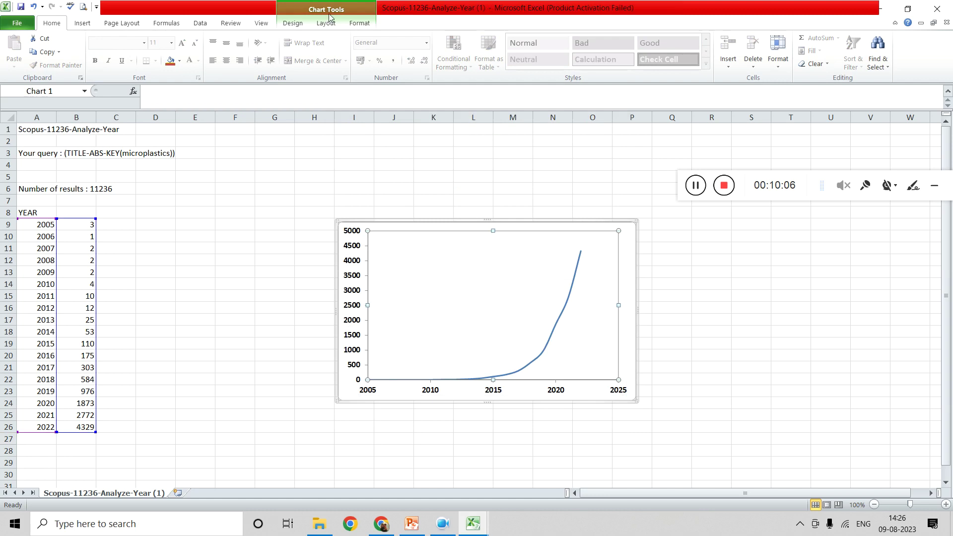
left_click(325, 23)
left_click(196, 55)
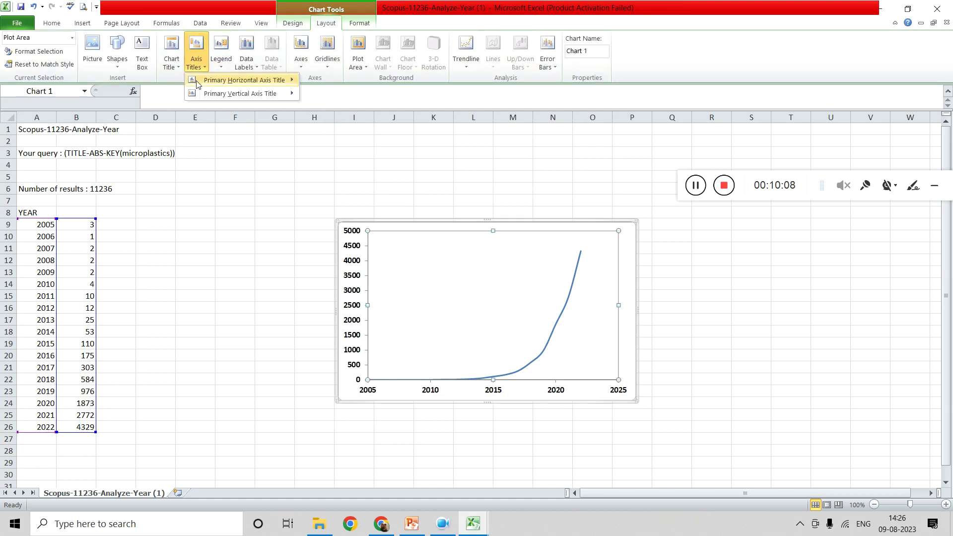
mouse_move(243, 79)
left_click(354, 115)
left_click(196, 55)
left_click(367, 134)
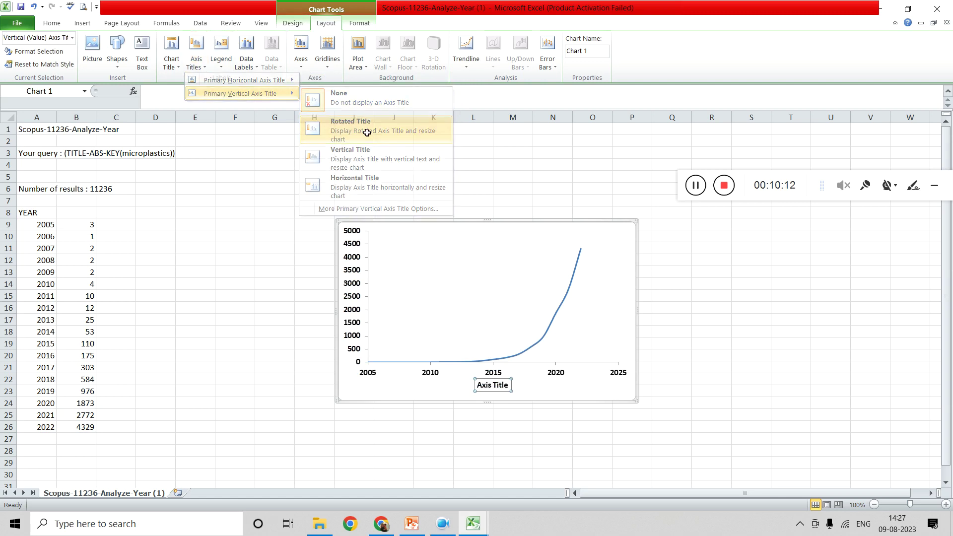
Change the horizontal axis title text to "Year"
left_click(514, 394)
left_click(516, 385)
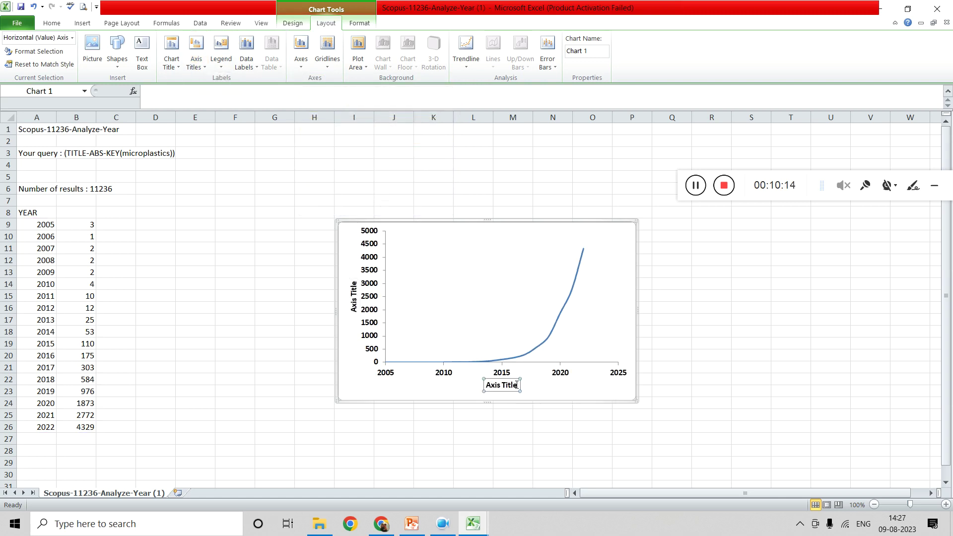
left_click_drag(517, 385, 485, 386)
type("No")
key("BackSpace")
type("Year")
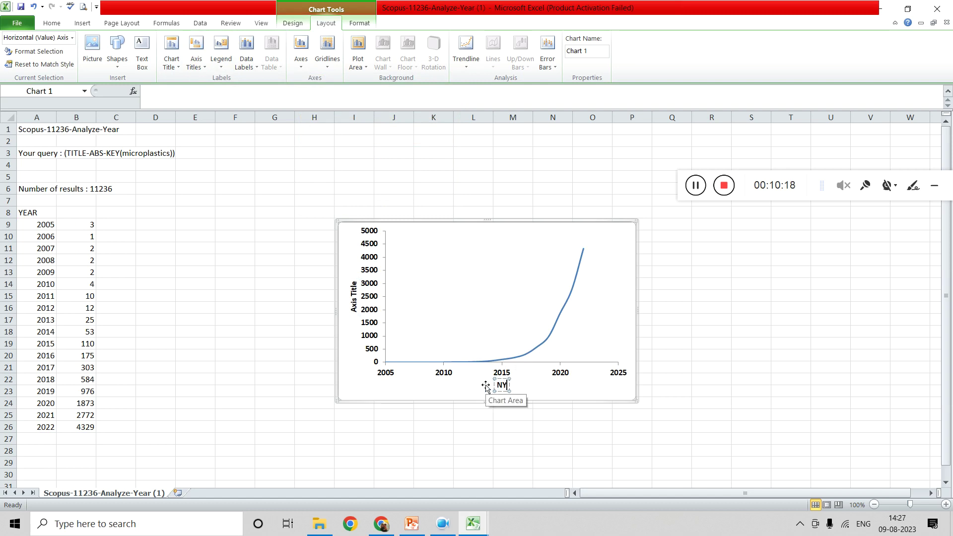
left_click(495, 385)
key("BackSpace")
Replace the vertical axis title text with "No of Publications"
double_click(354, 287)
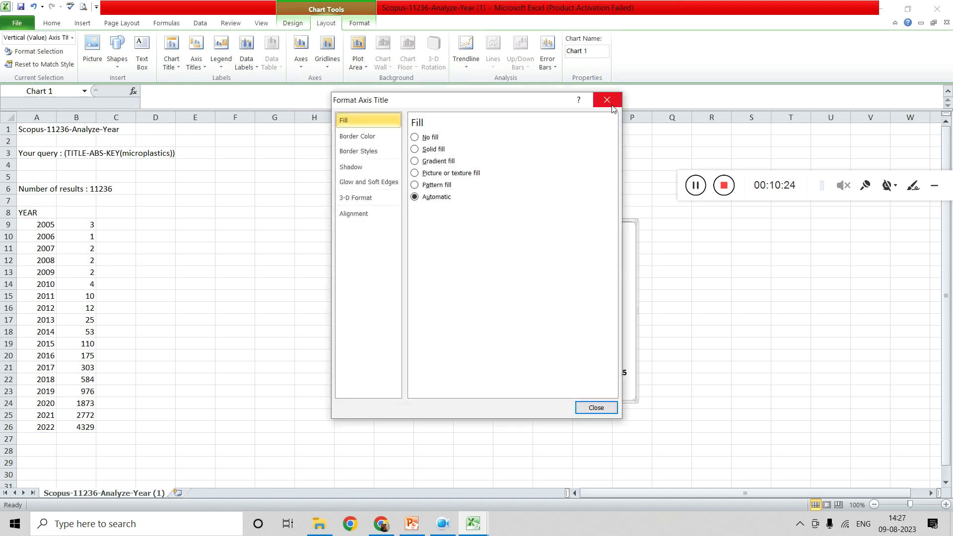
left_click(602, 98)
left_click(357, 289)
key("BackSpace")
key("BackSpace")
key("BackSpace")
key("BackSpace")
key("BackSpace")
key("BackSpace")
key("BackSpace")
key("BackSpace")
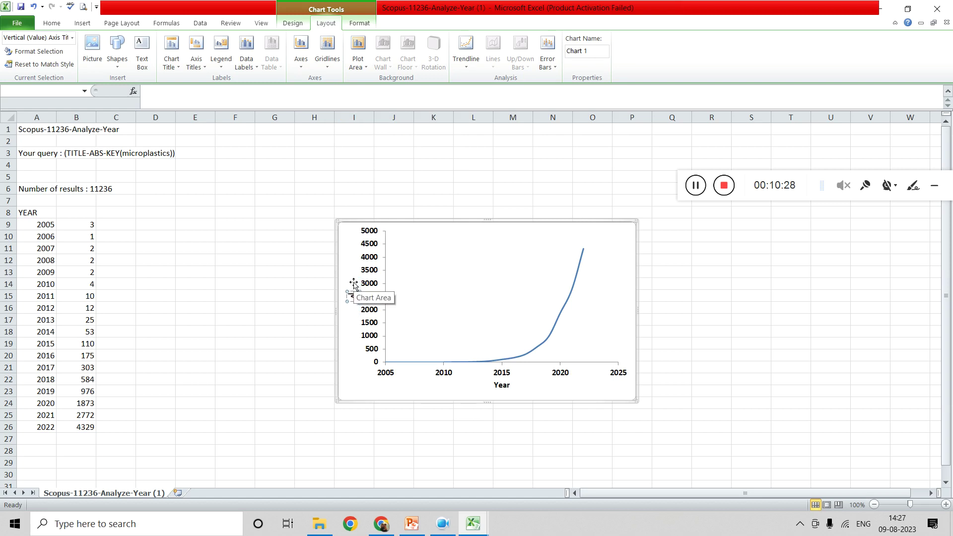
type("No of Publ")
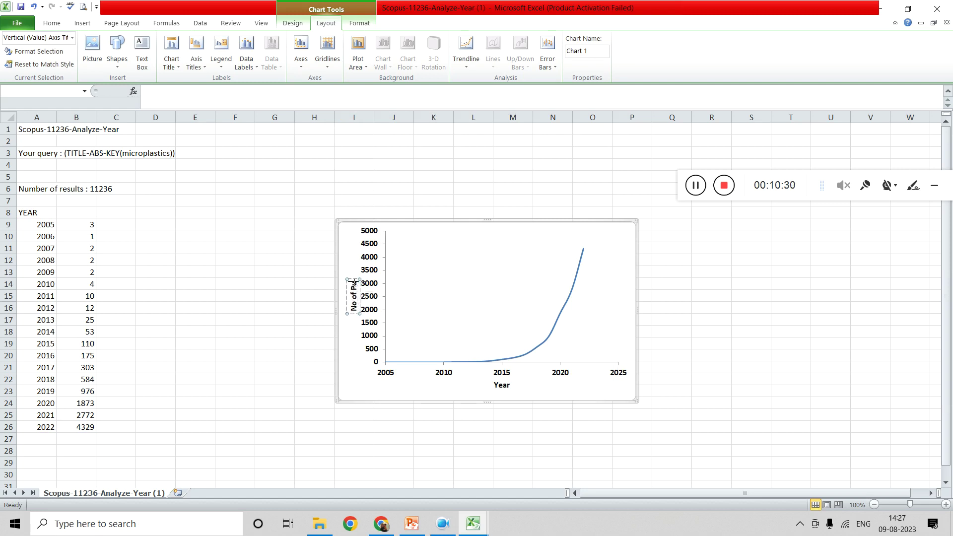
type("ications")
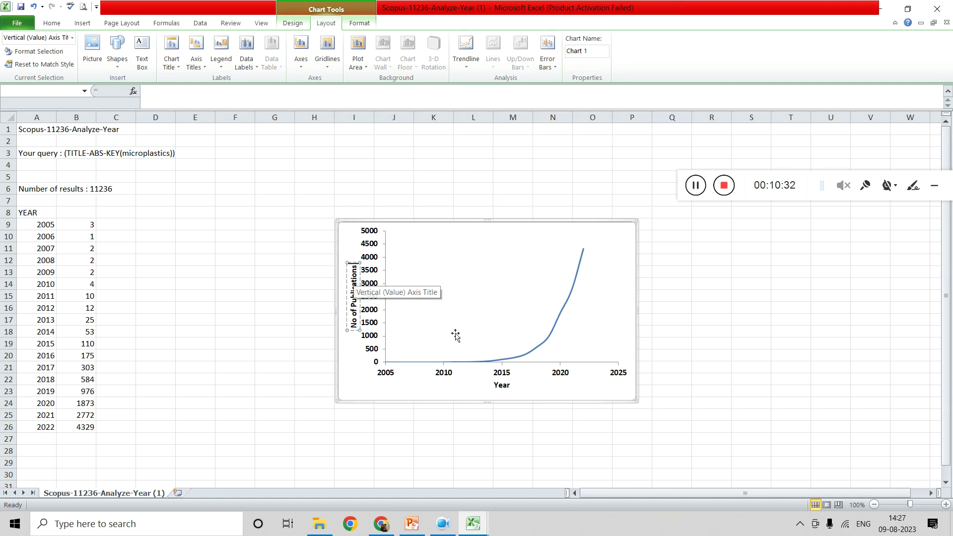
left_click(789, 395)
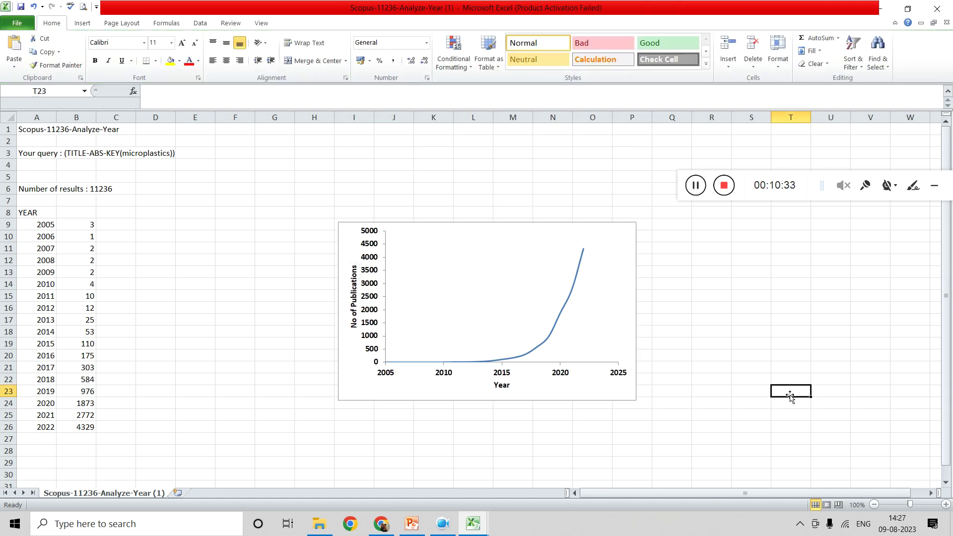
Remove the chart area's border by setting its border color to No line
left_click(598, 396)
right_click(598, 396)
left_click(630, 389)
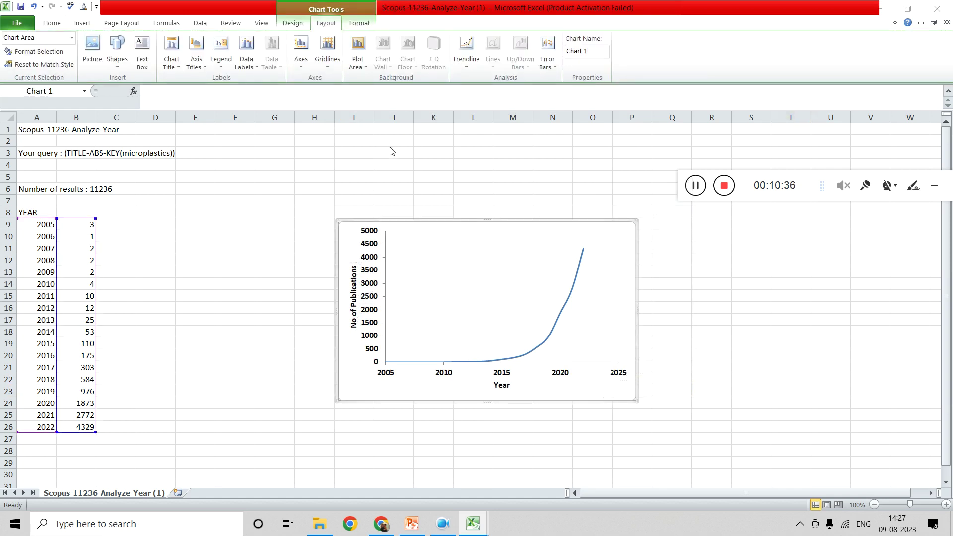
left_click(359, 136)
left_click(414, 137)
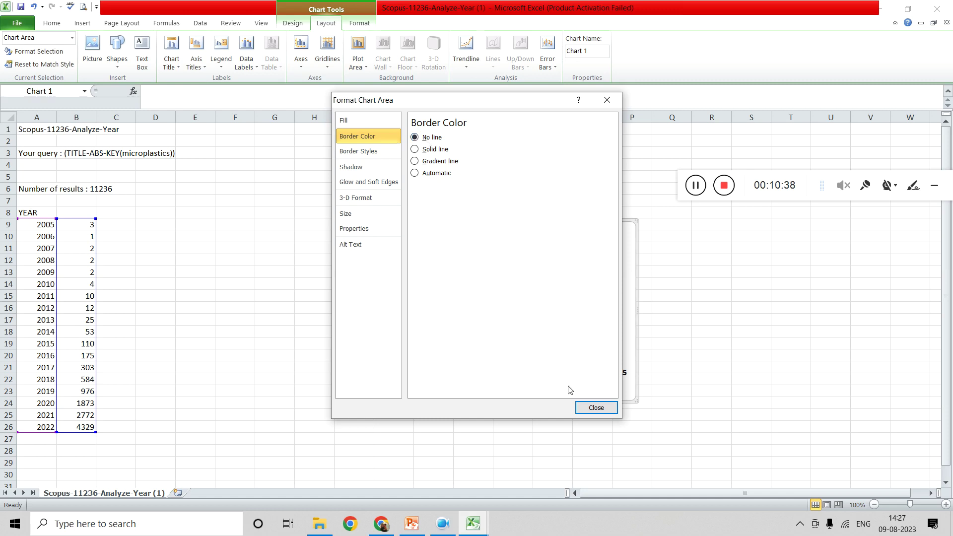
left_click(596, 408)
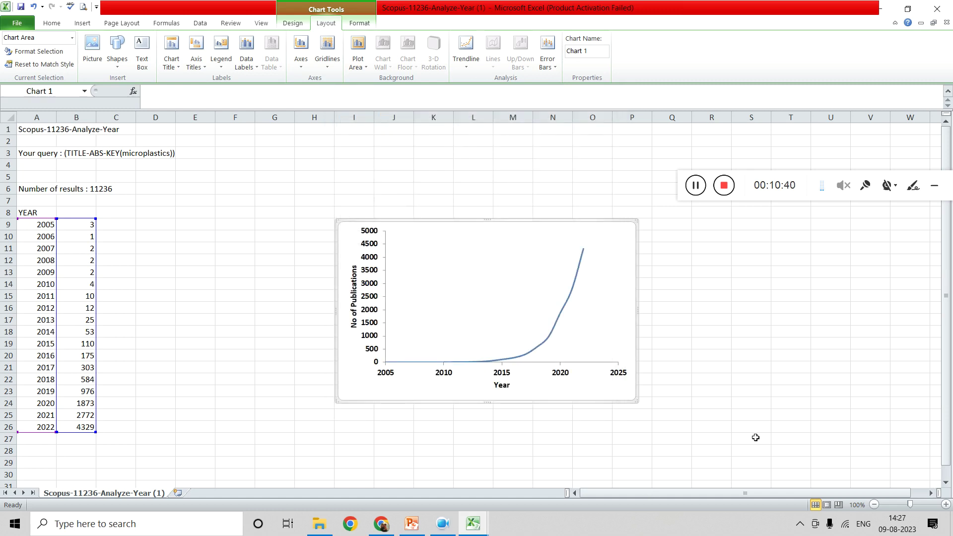
left_click(755, 437)
left_click(600, 389)
Switch to Chrome and review the publication charts in the microplastics paper's Fig. 1 and the Scopus documents-by-year analysis
left_click(380, 526)
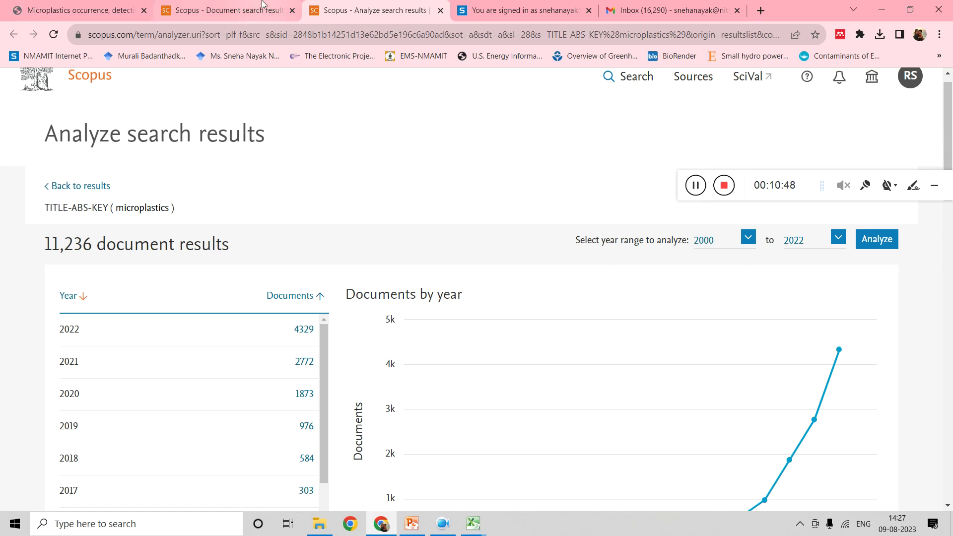
left_click(75, 5)
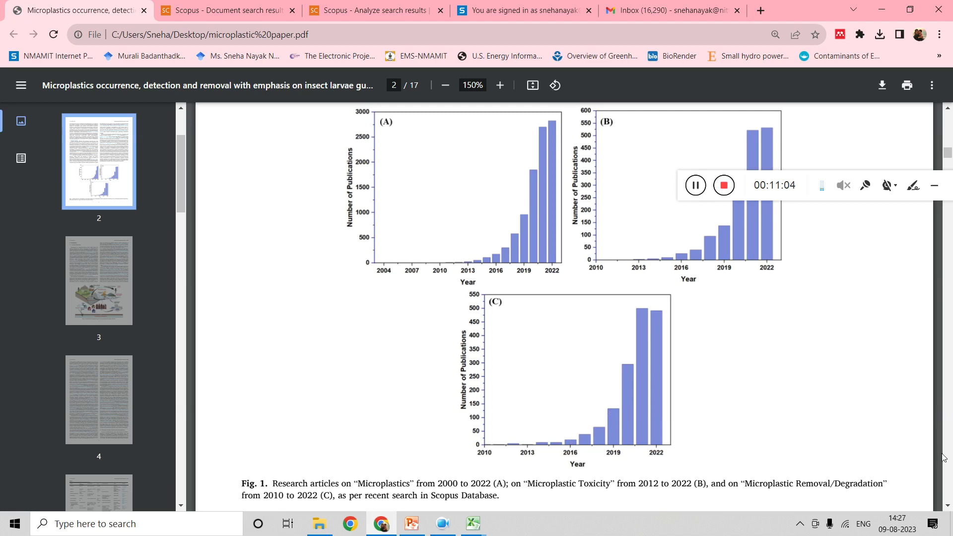
left_click(948, 506)
left_click(948, 506)
left_click(948, 506)
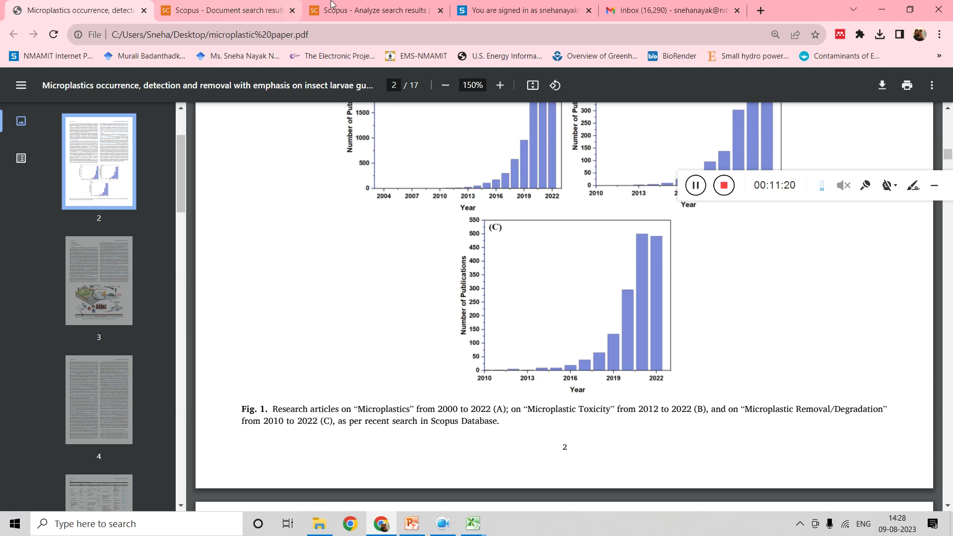
left_click(330, 7)
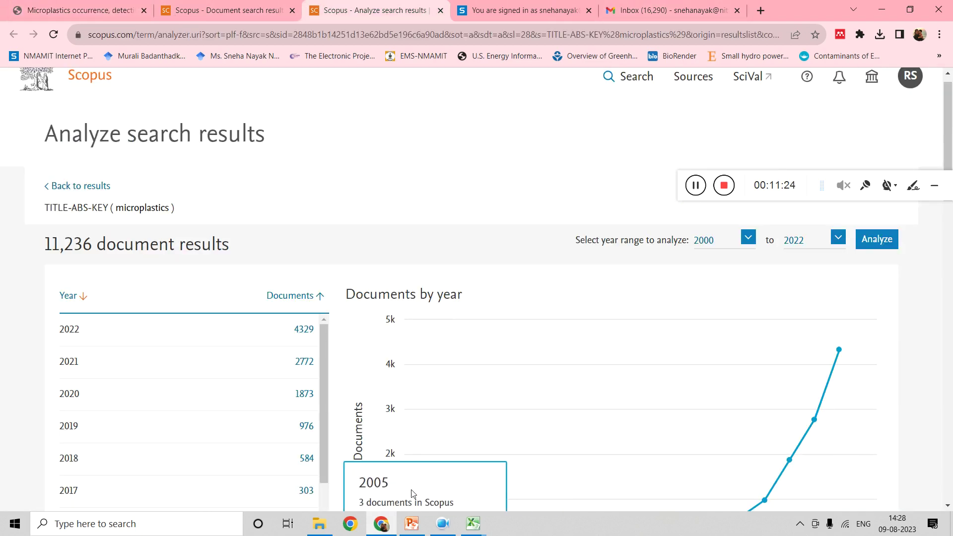
Switch to PowerPoint, start the slide show from the current slide and advance to the Takeaway slide
left_click(411, 524)
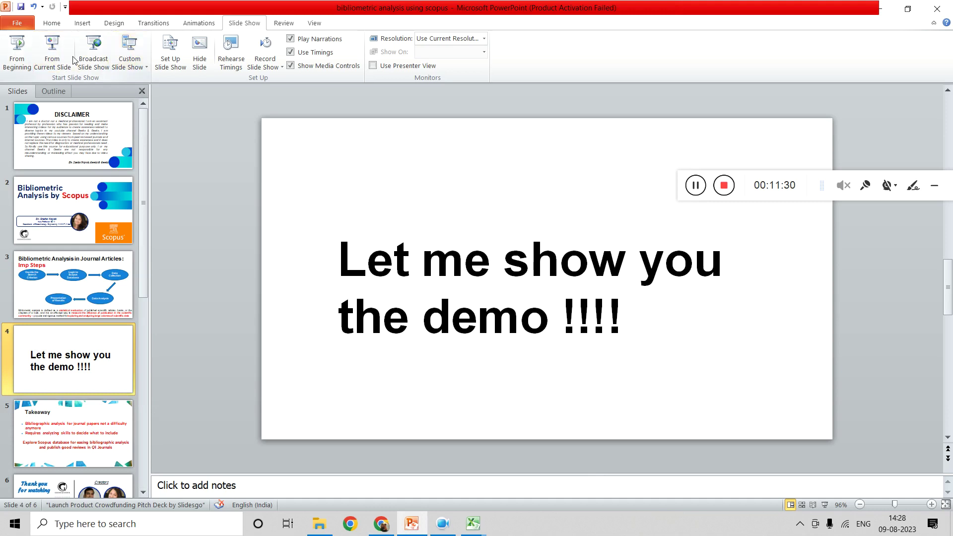
left_click(58, 54)
key("Right")
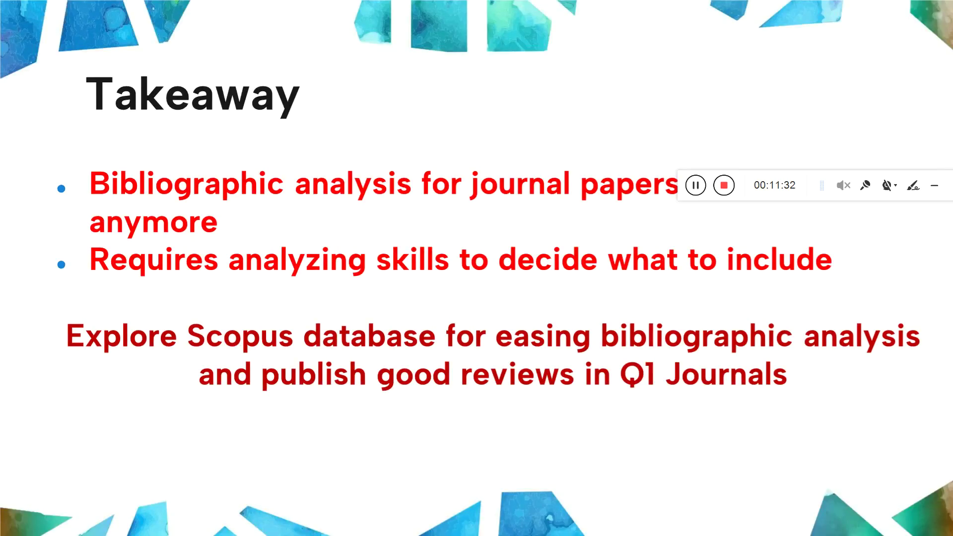